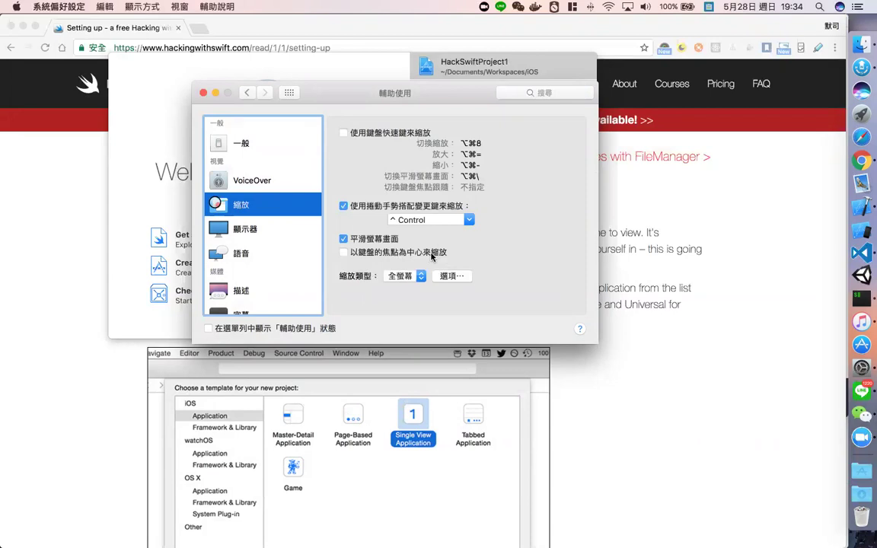
Close the accessibility settings window and start creating a new Xcode project
left_click(204, 92)
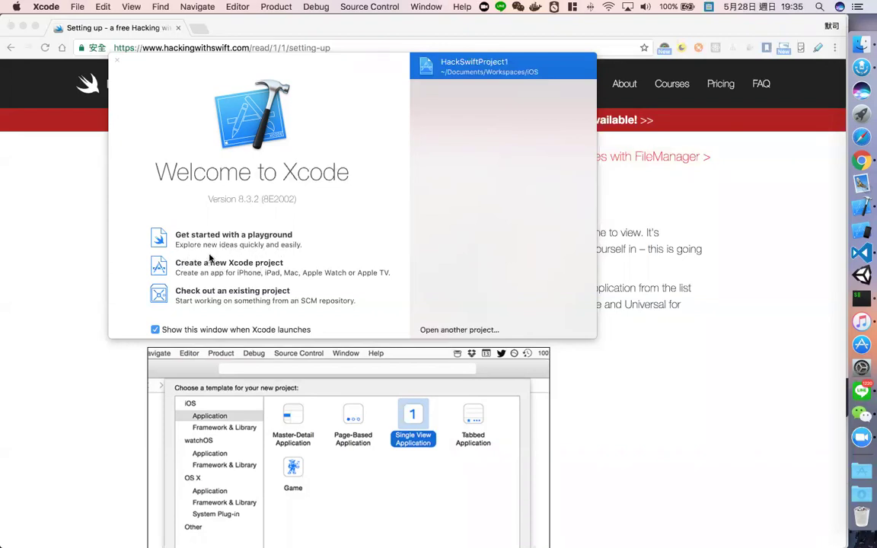
left_click(271, 274)
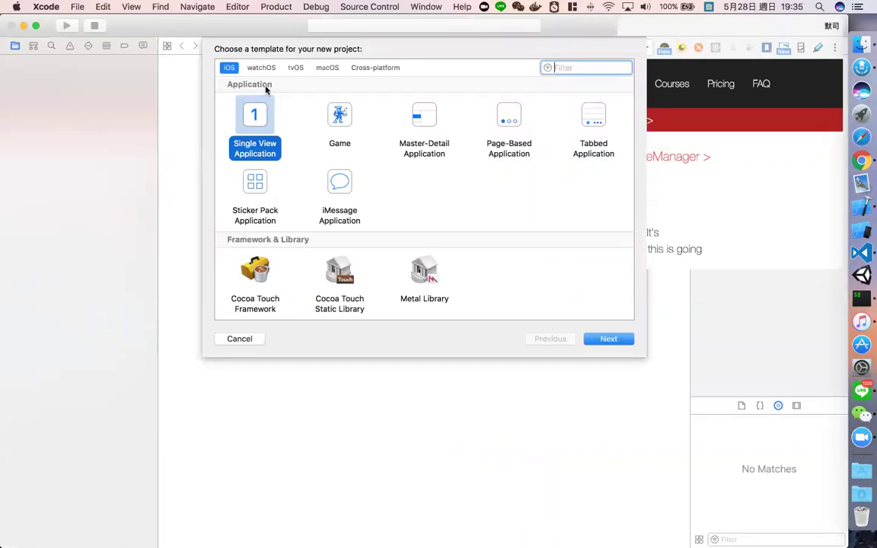
Compare the Master-Detail, Page-Based and Tabbed iOS templates, then continue the new project with Single View Application
left_click(425, 124)
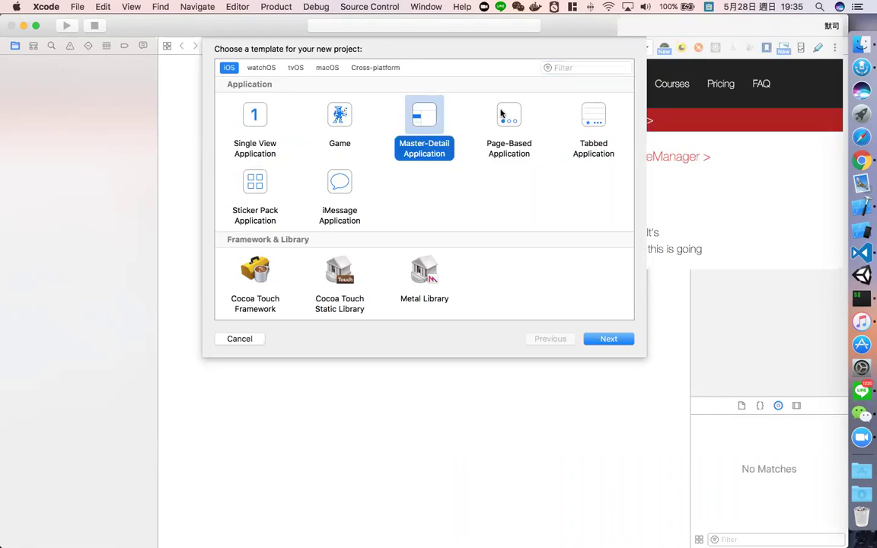
left_click(504, 114)
left_click(589, 120)
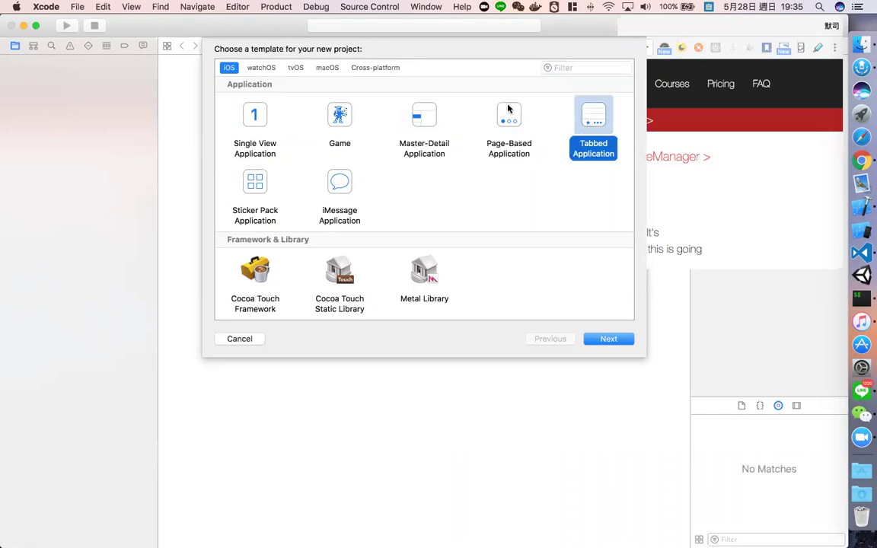
left_click(505, 114)
left_click(412, 111)
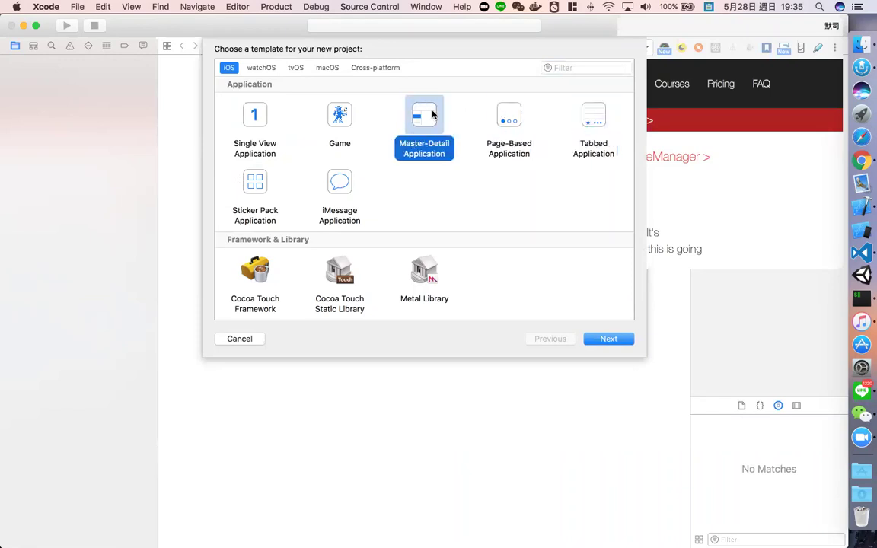
left_click(487, 110)
left_click(567, 118)
left_click(498, 121)
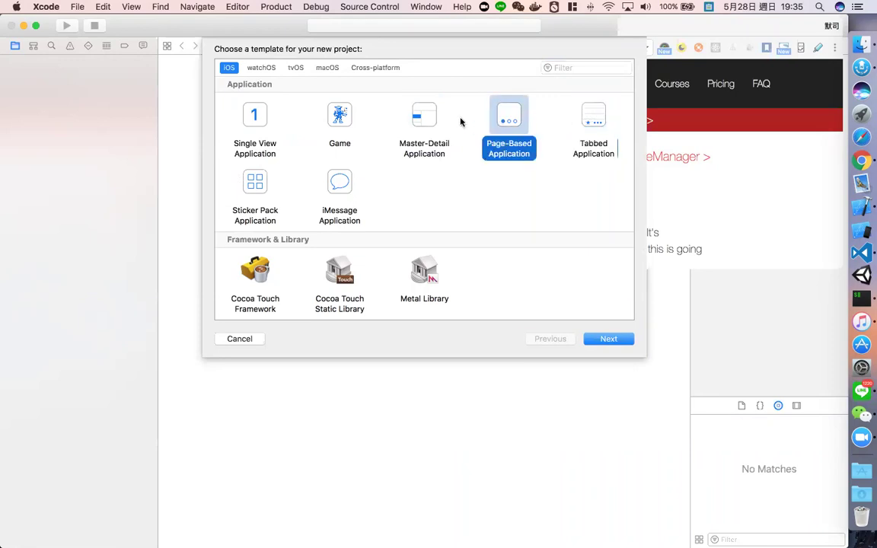
left_click(430, 122)
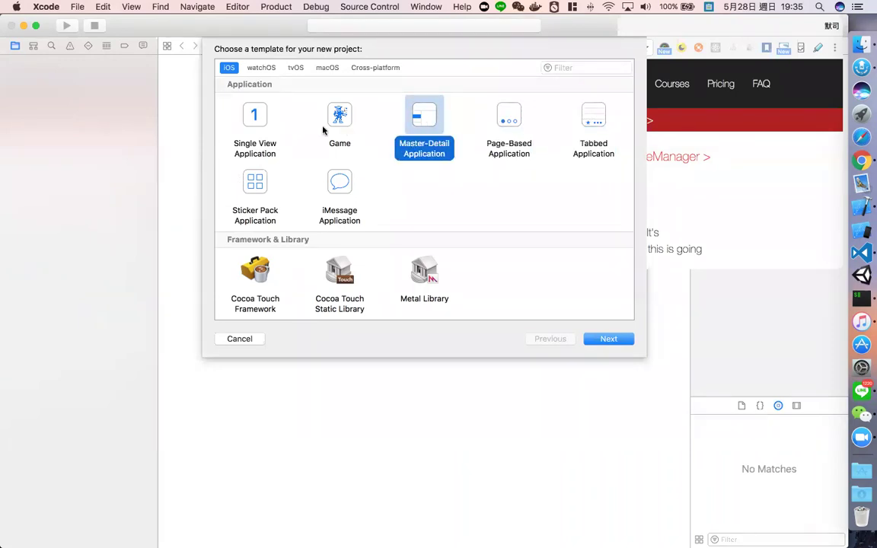
left_click(233, 114)
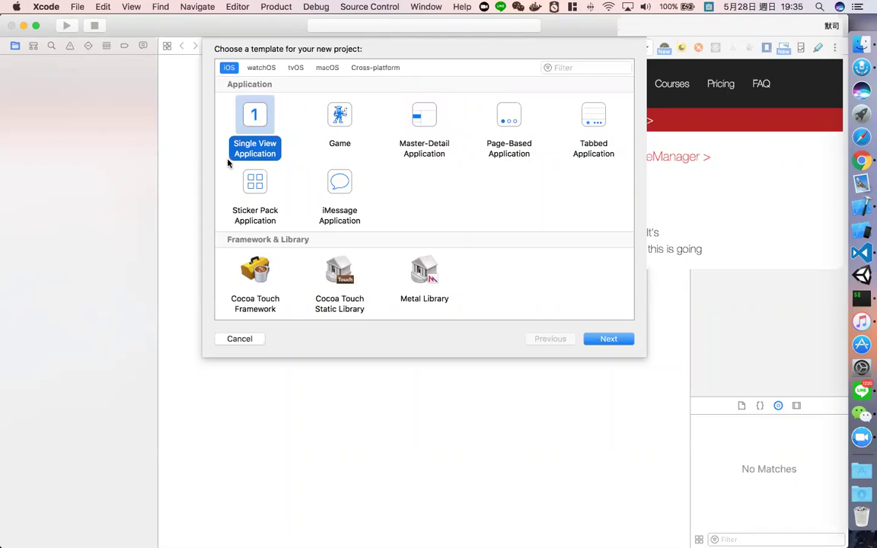
left_click(609, 339)
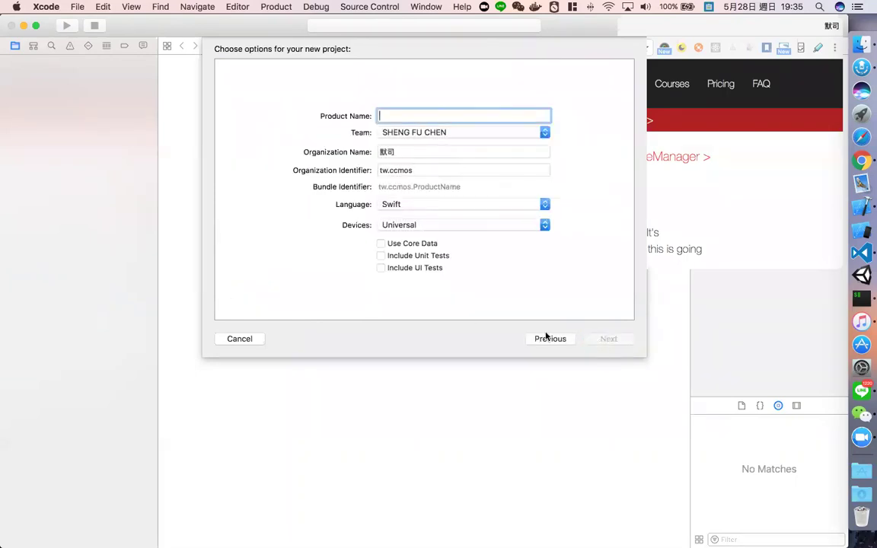
Switch to the Hacking with Swift page in Chrome and read its explanation of the Organization Identifier field
key("super+Tab")
scroll(543, 335, "down", 5)
scroll(542, 335, "up", 3)
scroll(542, 335, "down", 4)
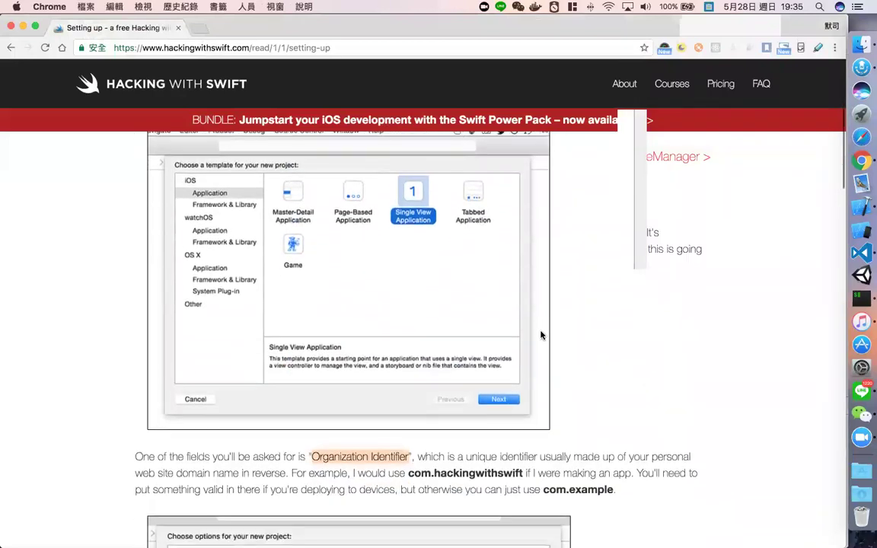
scroll(542, 335, "down", 2)
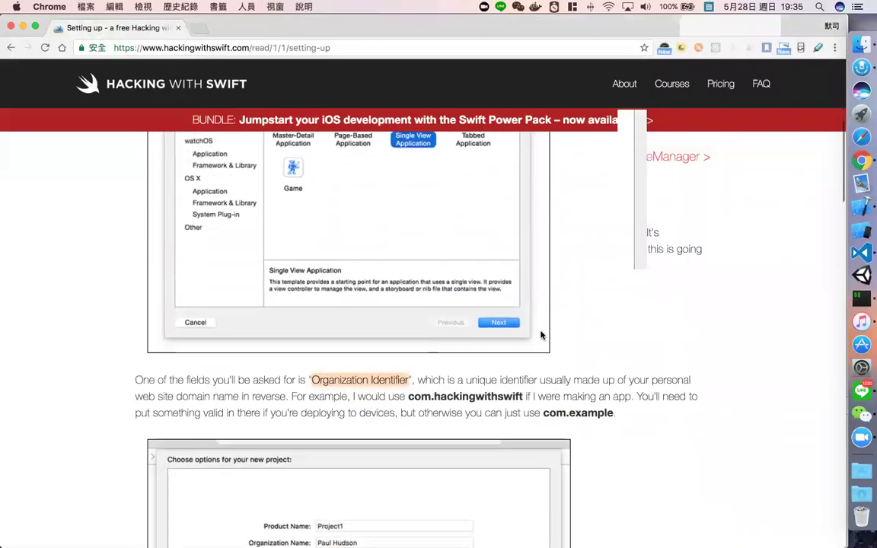
scroll(543, 335, "up", 4)
scroll(542, 335, "down", 8)
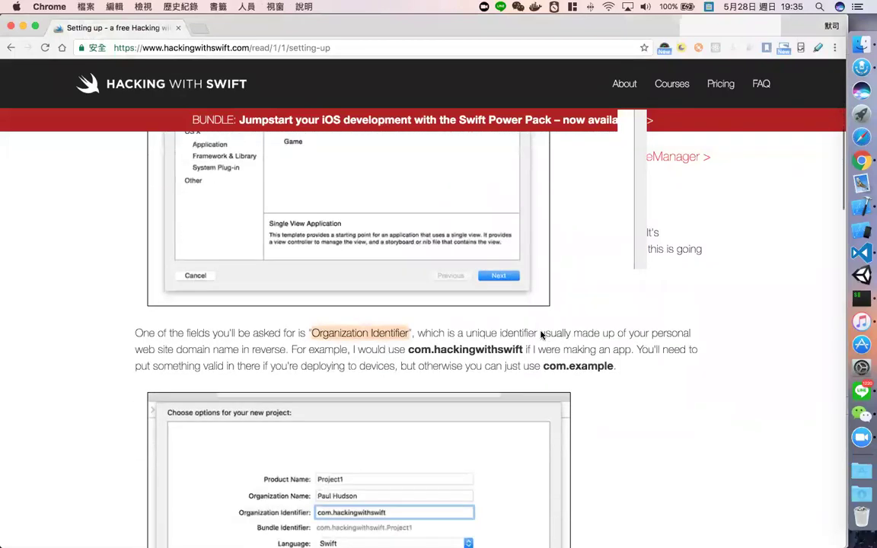
mouse_move(308, 196)
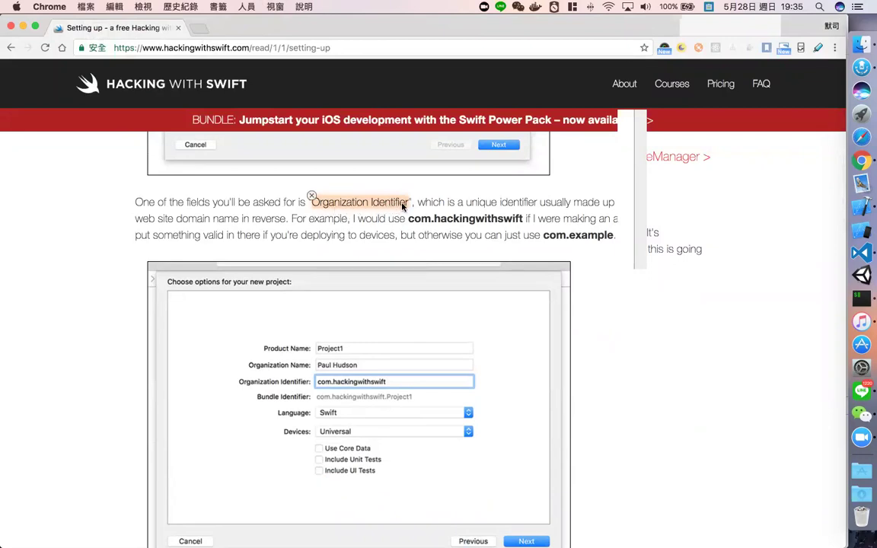
scroll(402, 206, "up", 2)
scroll(402, 206, "down", 3)
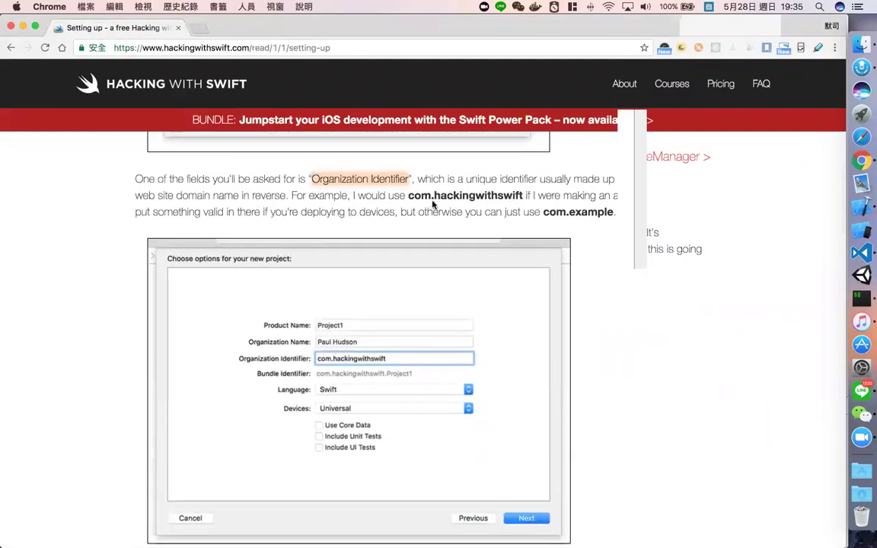
Compare the Organization Identifier in the Xcode project options with the com.example suggestion in the Chrome tutorial
key("super+Tab")
key("super+Tab")
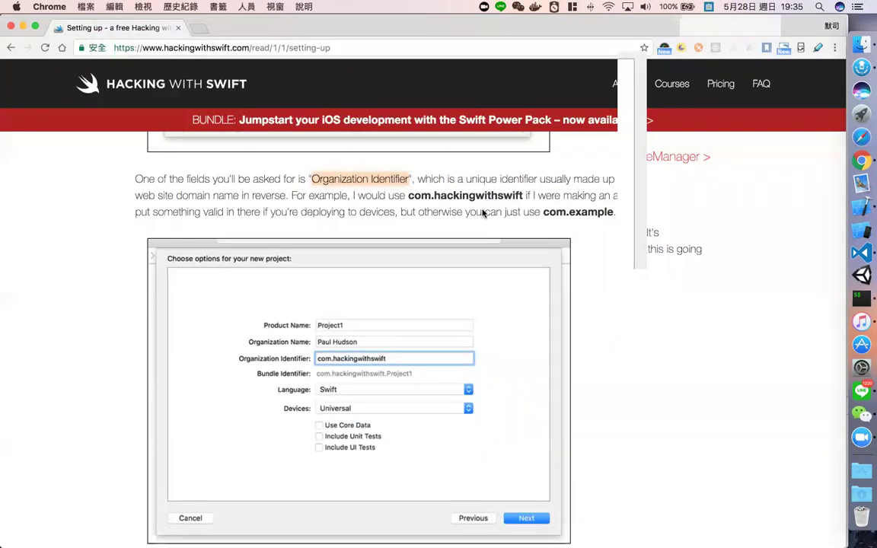
key("super+Tab")
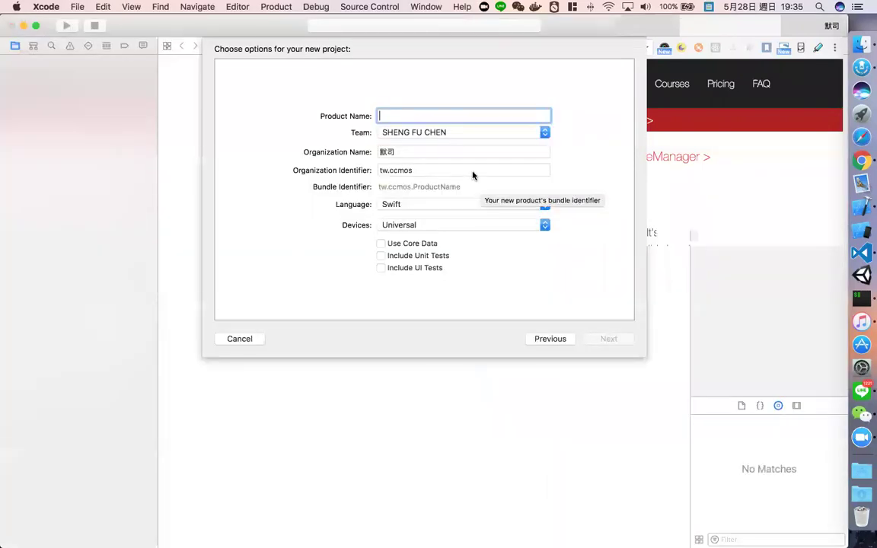
double_click(403, 168)
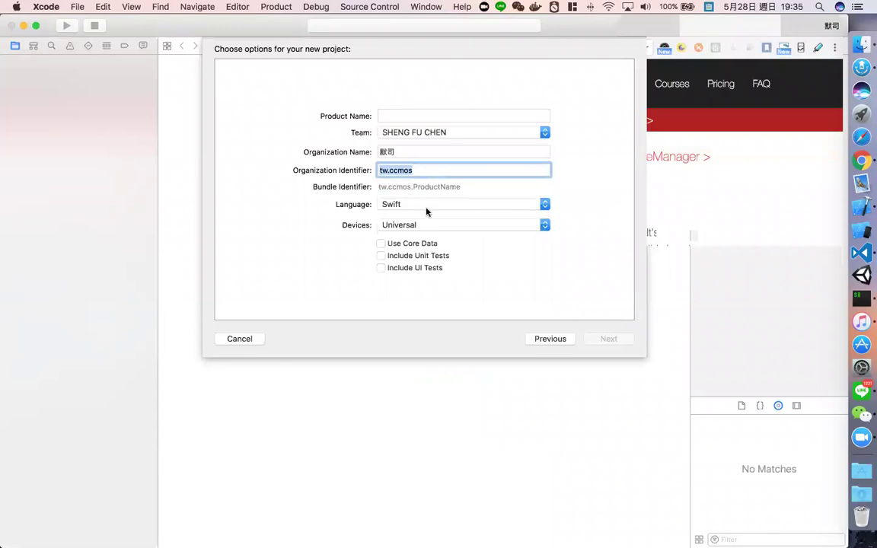
key("super+Tab")
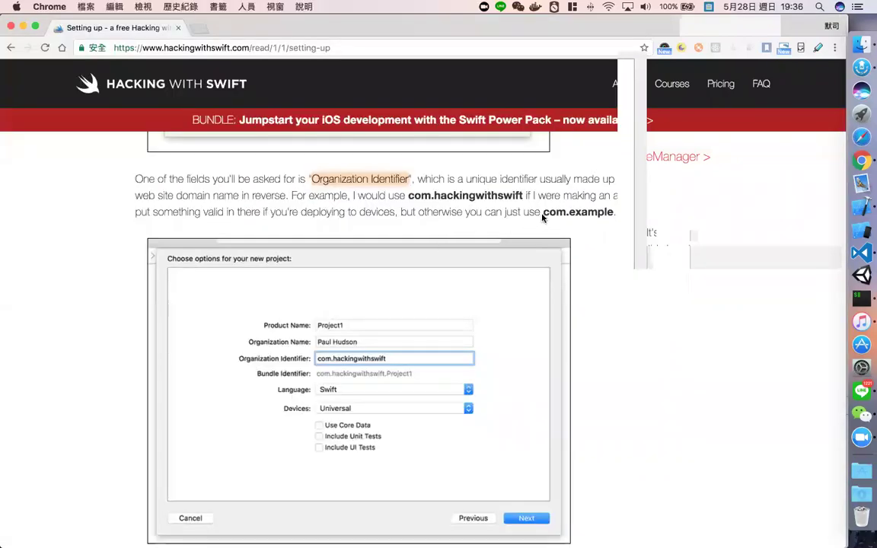
left_click_drag(543, 212, 613, 214)
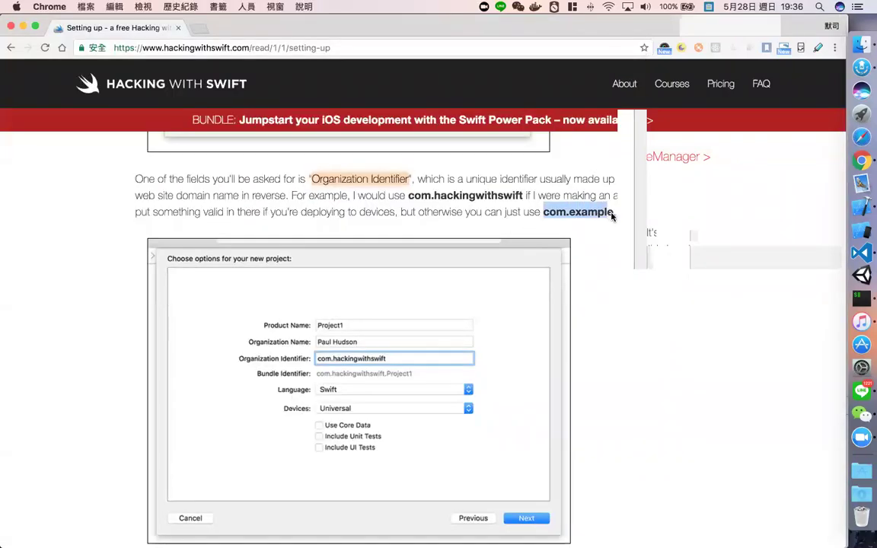
left_click(610, 215)
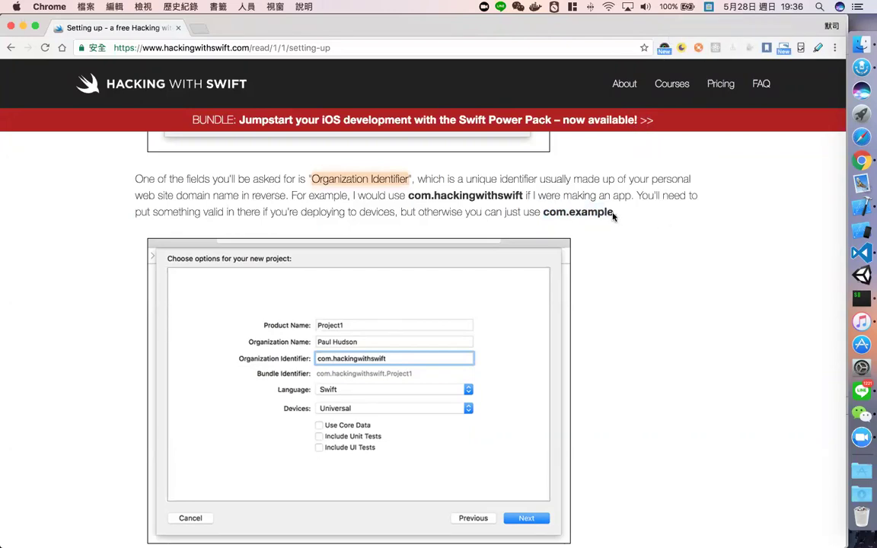
left_click_drag(613, 216, 542, 213)
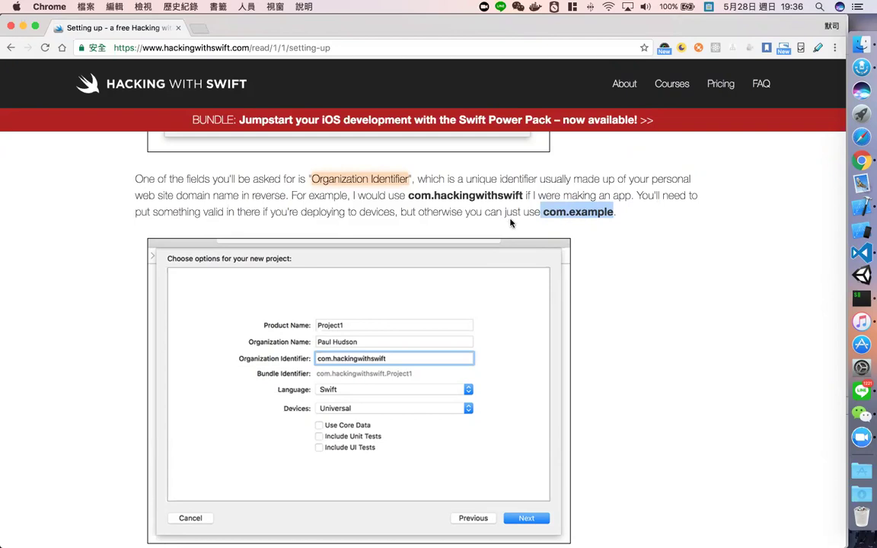
key("super+Tab")
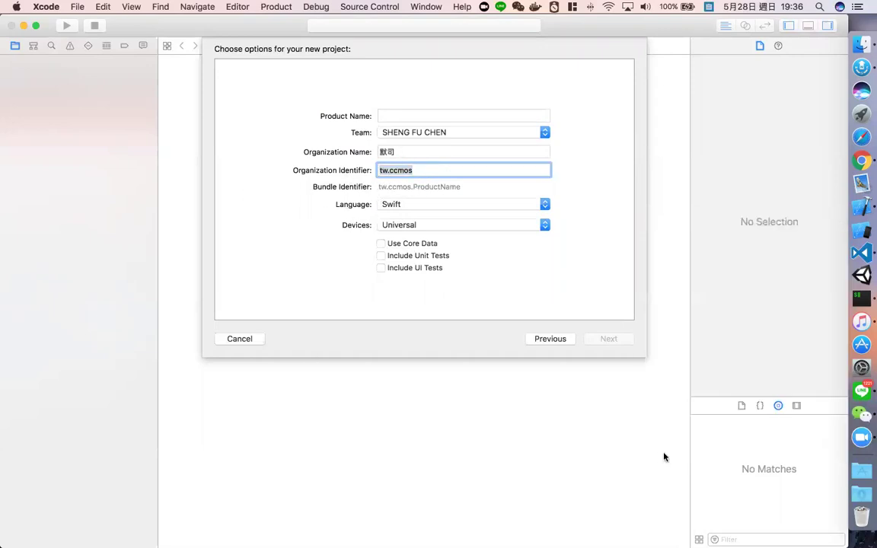
key("ctrl+space")
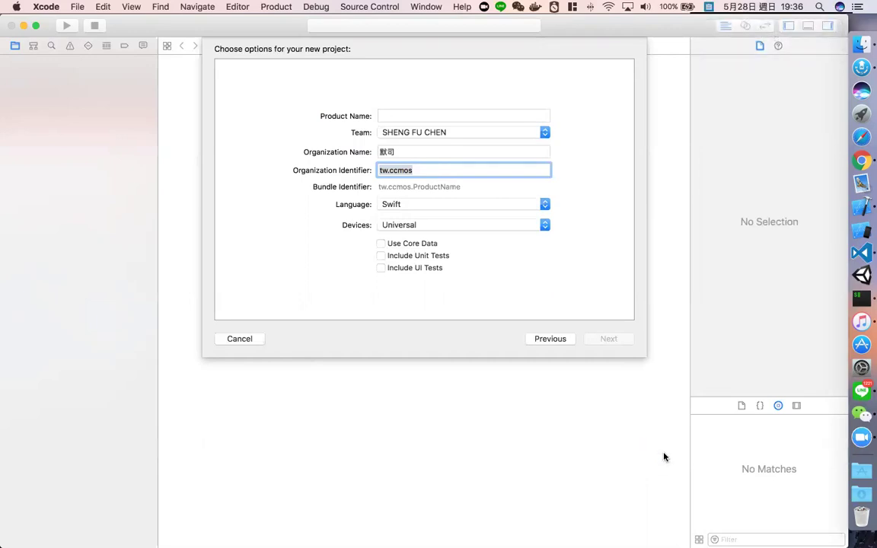
left_click(424, 177)
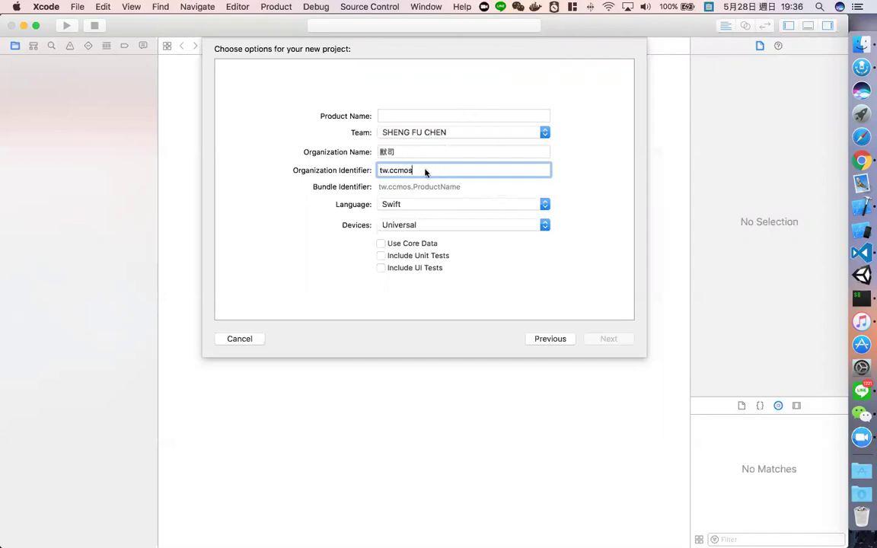
Return to the Chrome tutorial and examine its com.hackingwithswift example, sample project options and the note on checkboxes
key("super+Tab")
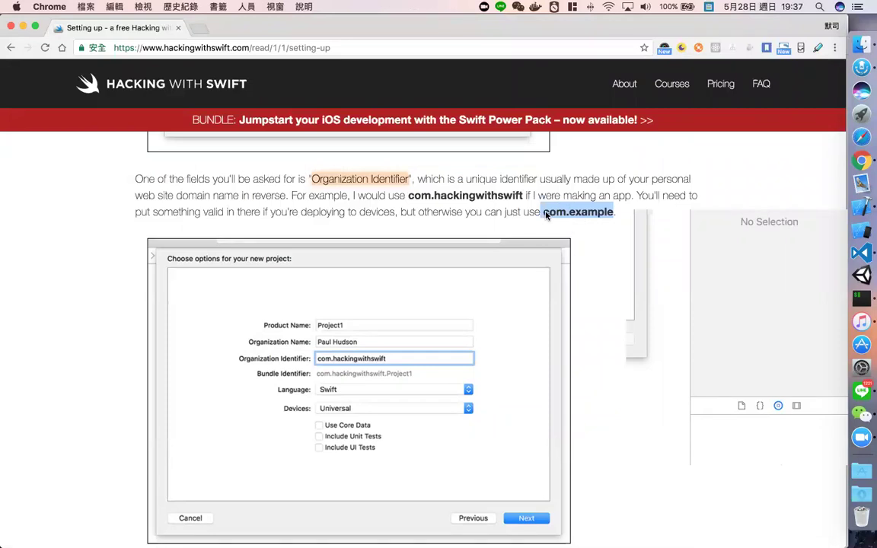
scroll(546, 216, "down", 1)
scroll(533, 212, "down", 1)
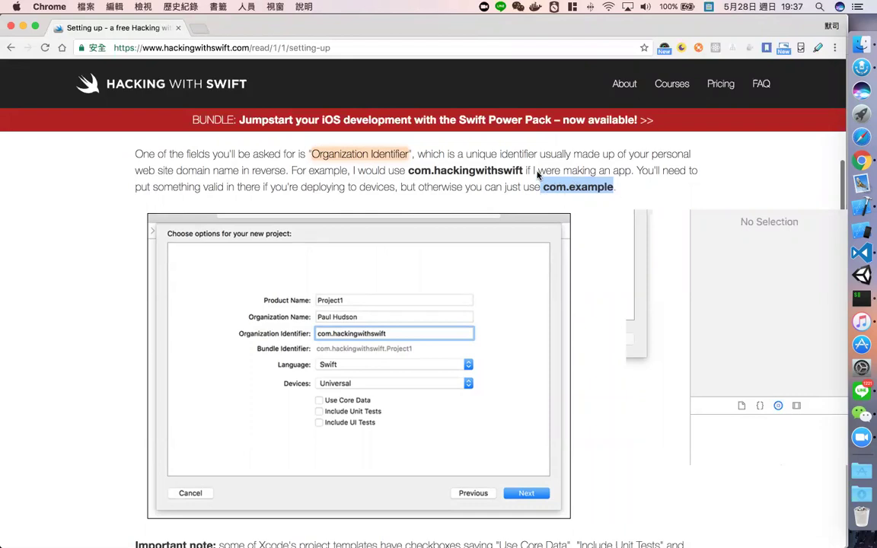
left_click_drag(524, 172, 408, 173)
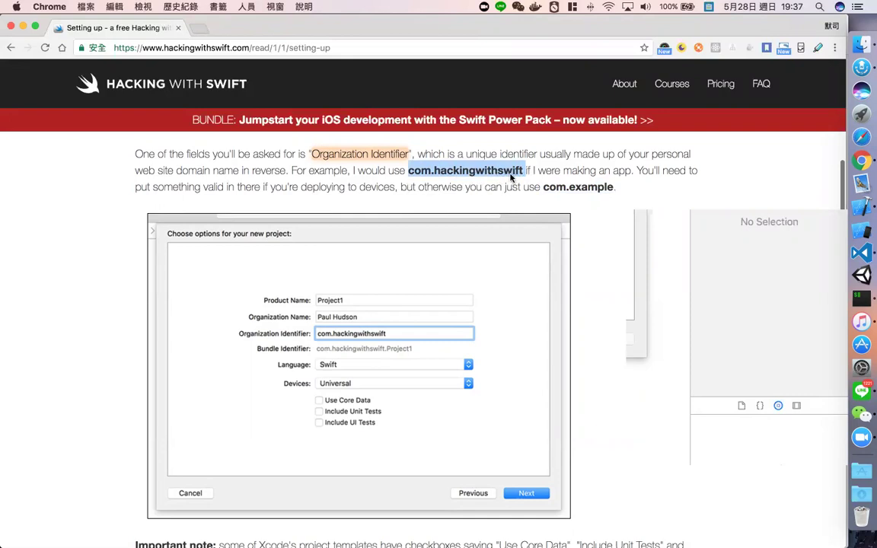
key("super+Tab")
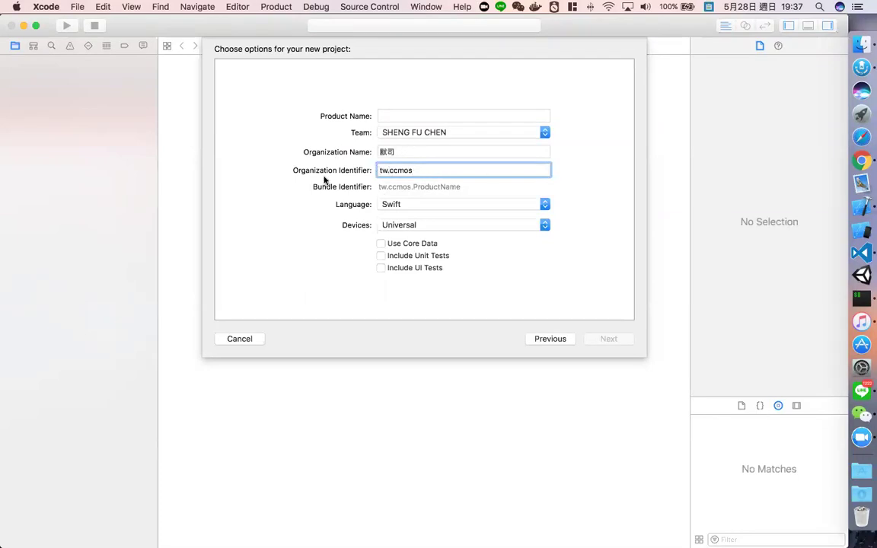
key("super+Tab")
scroll(335, 143, "up", 2)
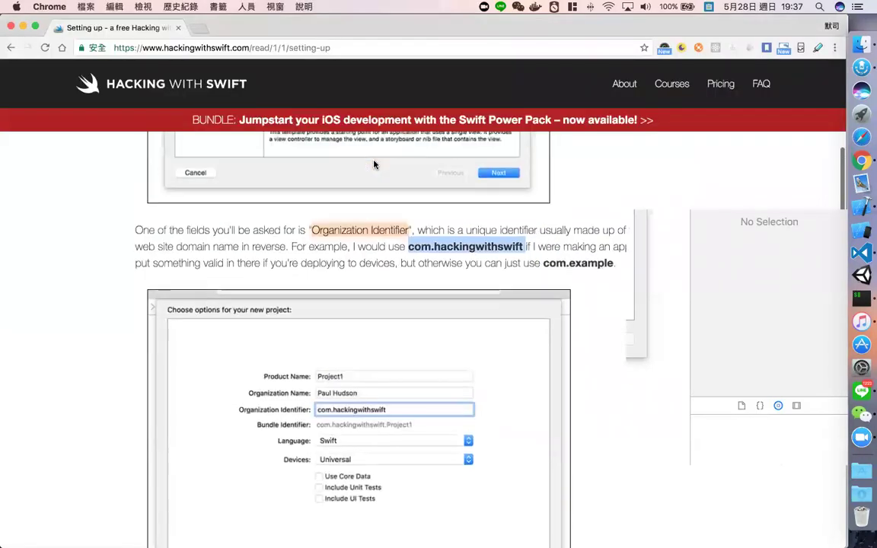
scroll(336, 143, "down", 6)
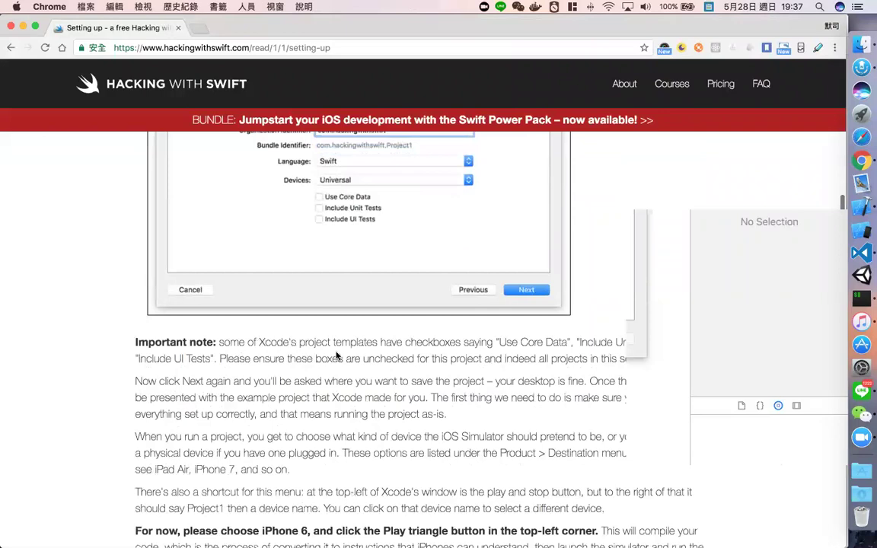
scroll(336, 355, "up", 3)
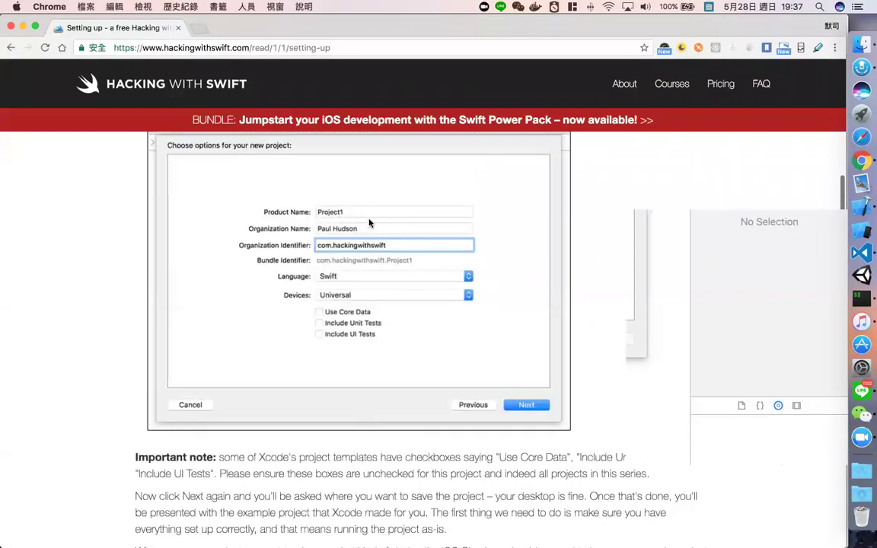
Switch to Xcode and set the new project's product name to HackingSwiftP1
key("super+Tab")
left_click(445, 116)
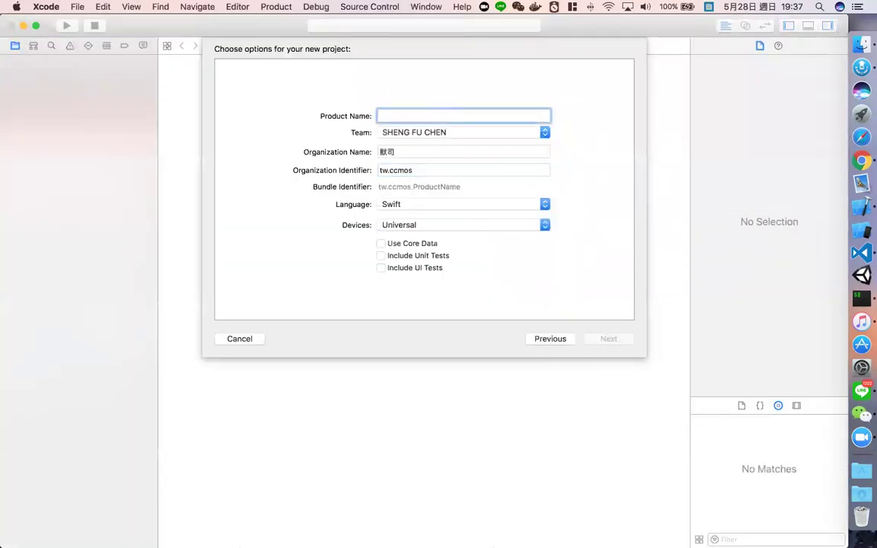
type("Hack")
type("Sw")
key("BackSpace")
key("BackSpace")
type("ingSwit")
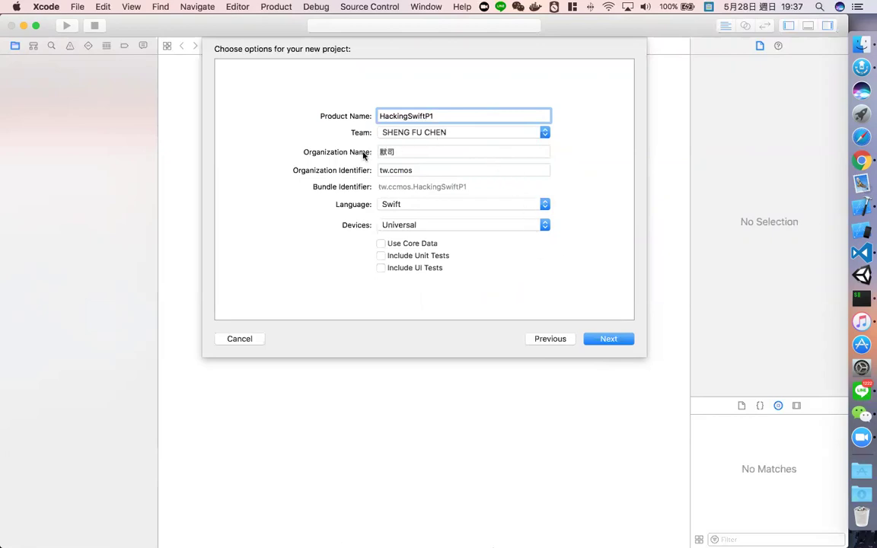
Examine the Team choices and the Organization Name in the new project's options
left_click(404, 153)
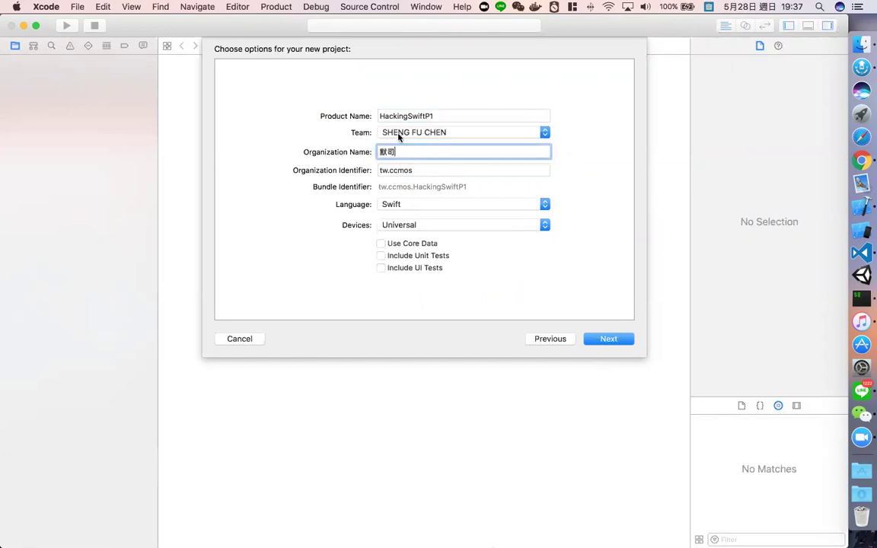
left_click(383, 132)
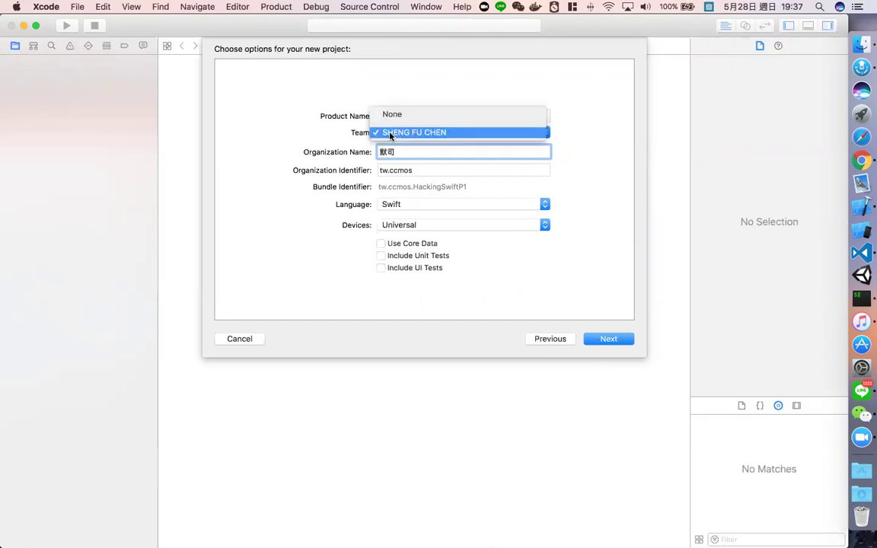
left_click(314, 137)
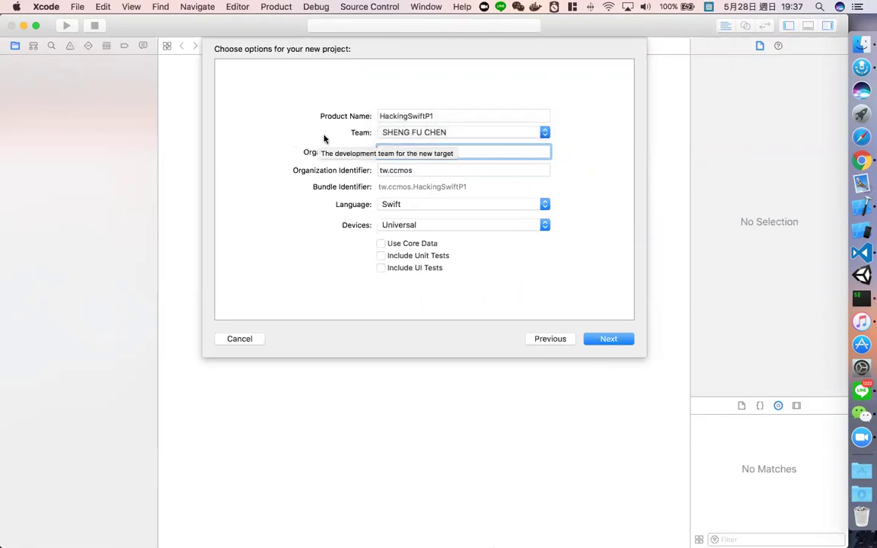
type("默司")
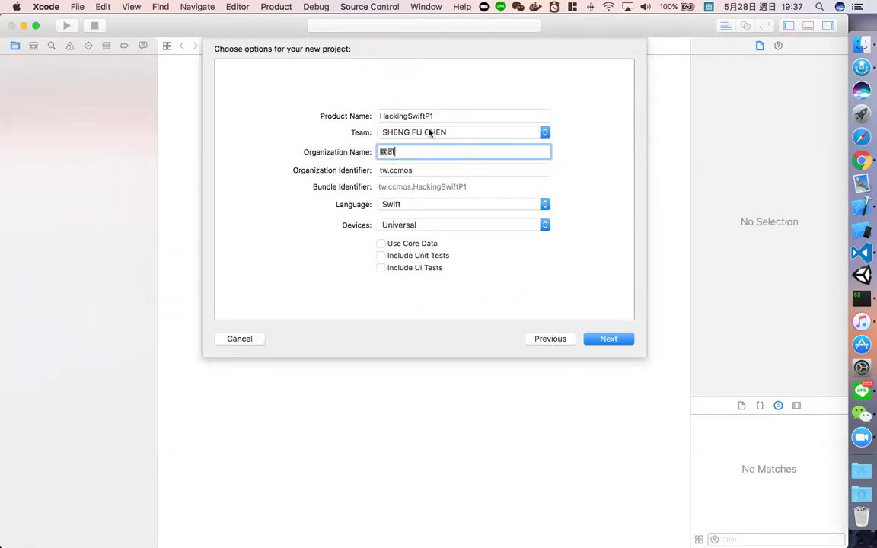
left_click(430, 134)
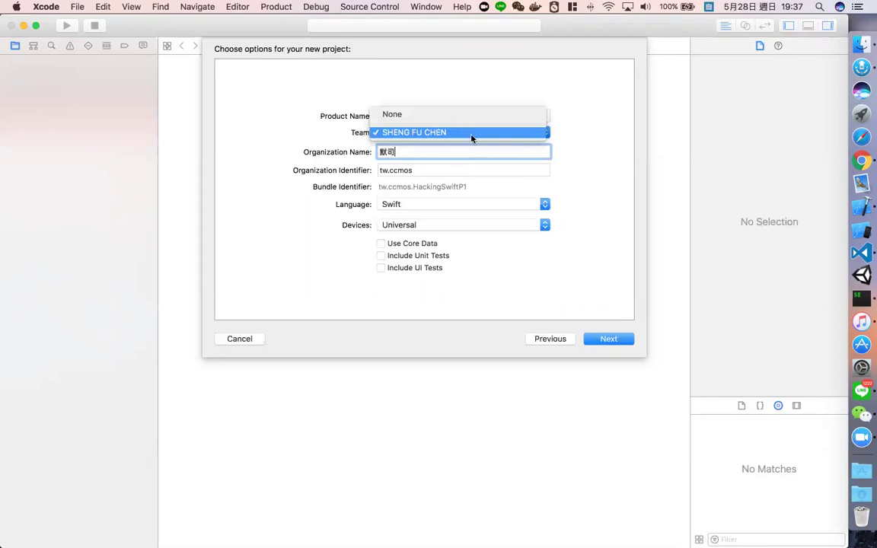
left_click(577, 151)
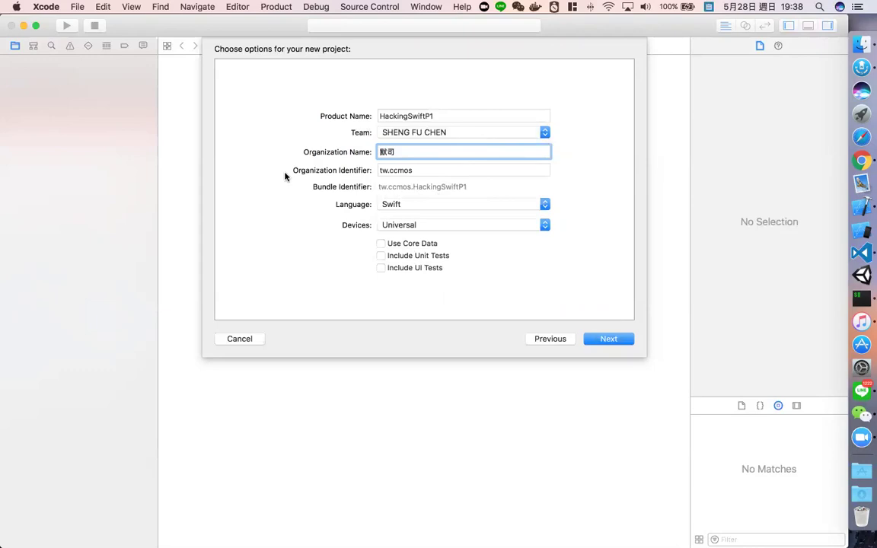
Try Objective-C as the project language and set it back to Swift
left_click(426, 204)
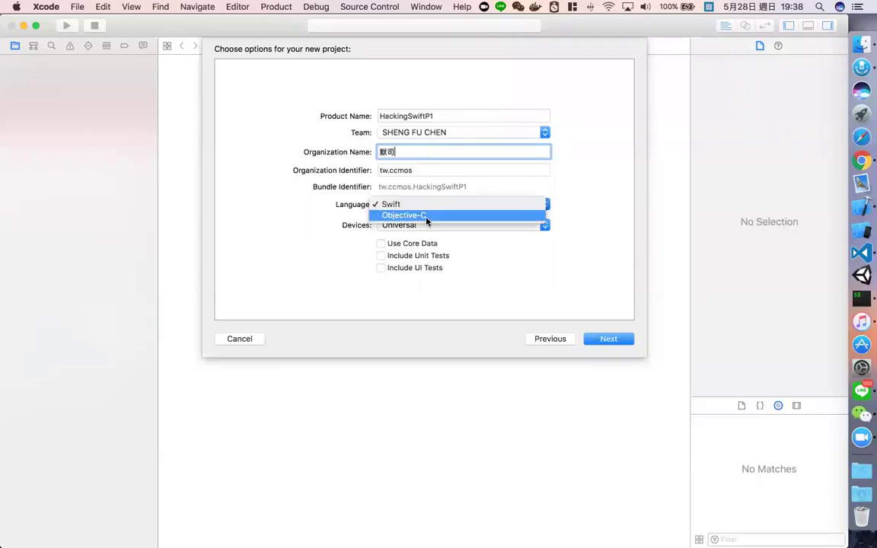
left_click(494, 215)
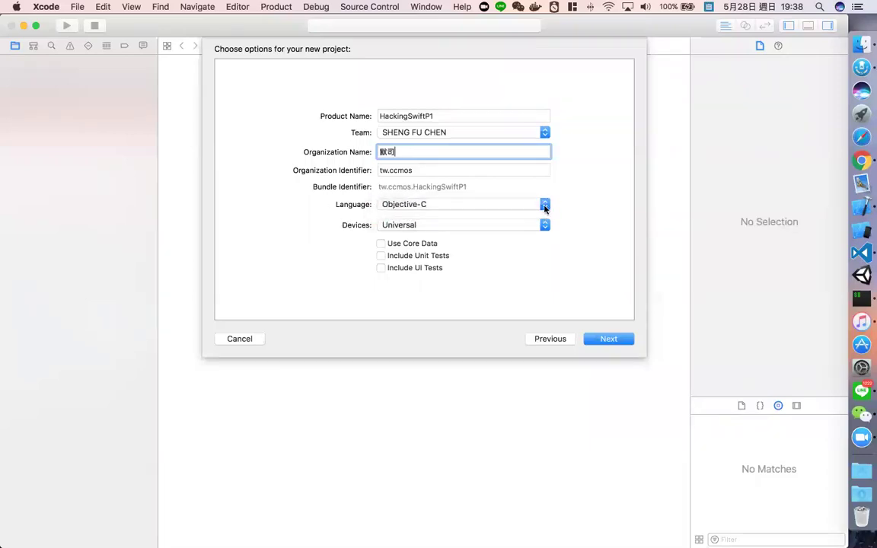
left_click(545, 205)
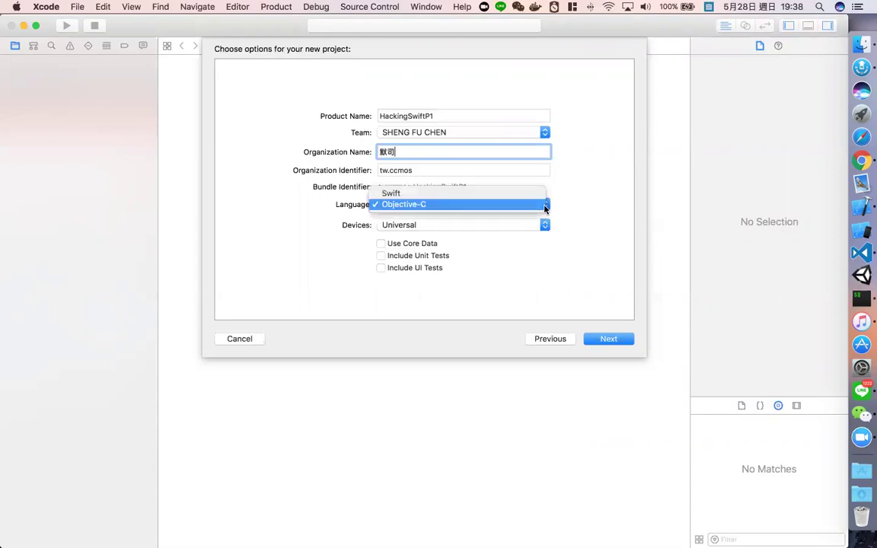
left_click(531, 200)
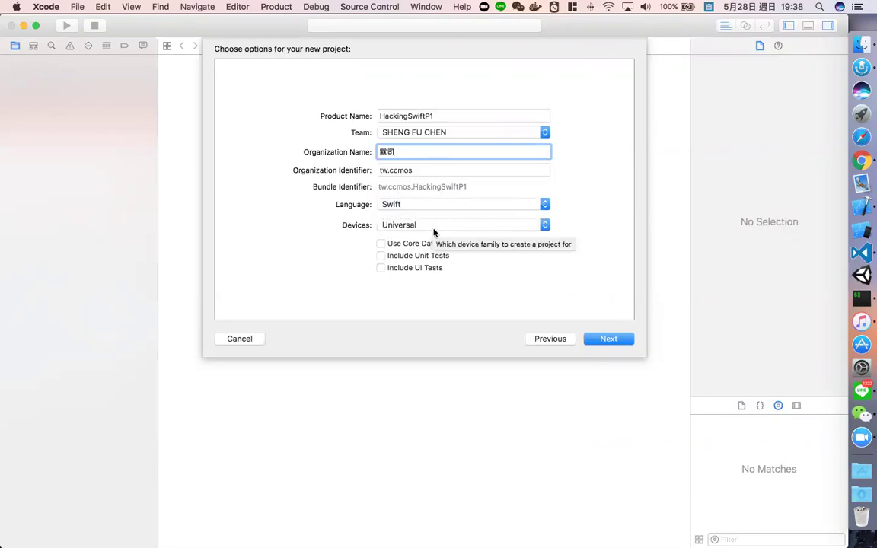
Compare the Devices setting with the Chrome tutorial's example and examine the Universal, iPhone and iPad choices in Xcode
key("super+Tab")
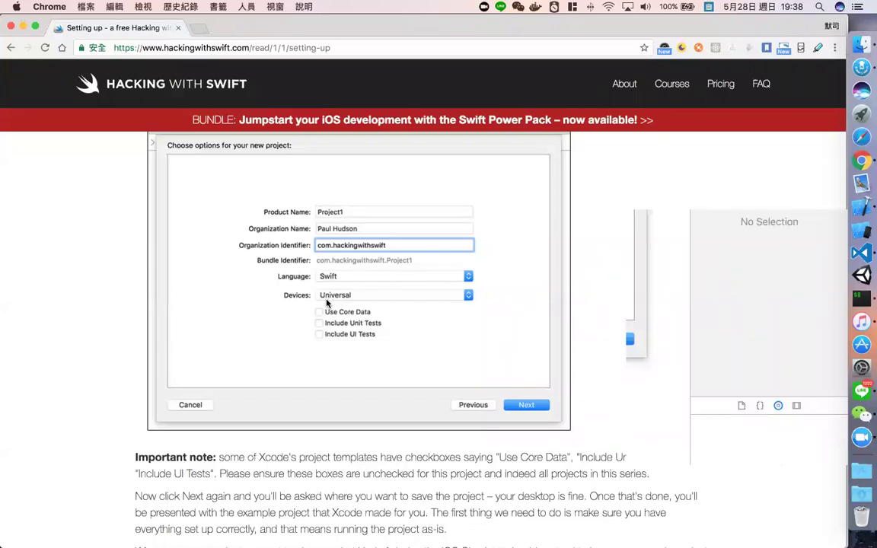
key("super+Tab")
left_click(415, 225)
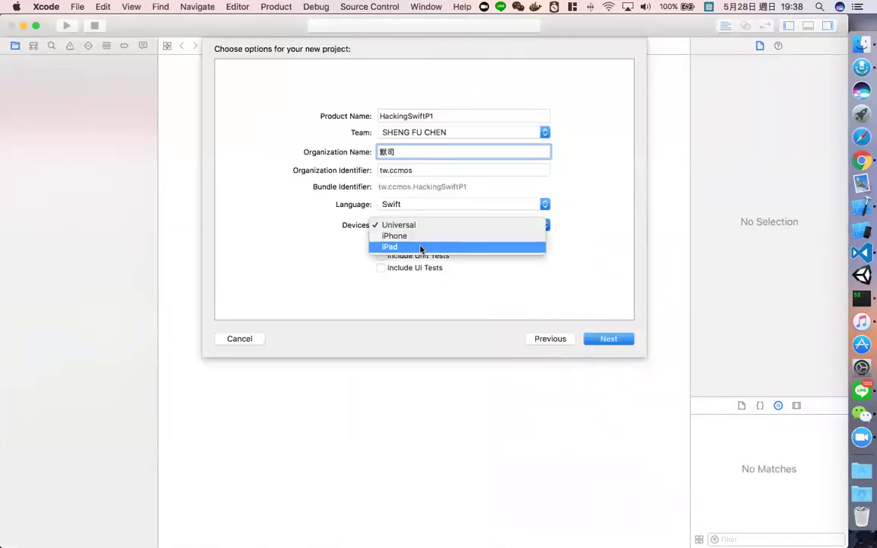
left_click(424, 348)
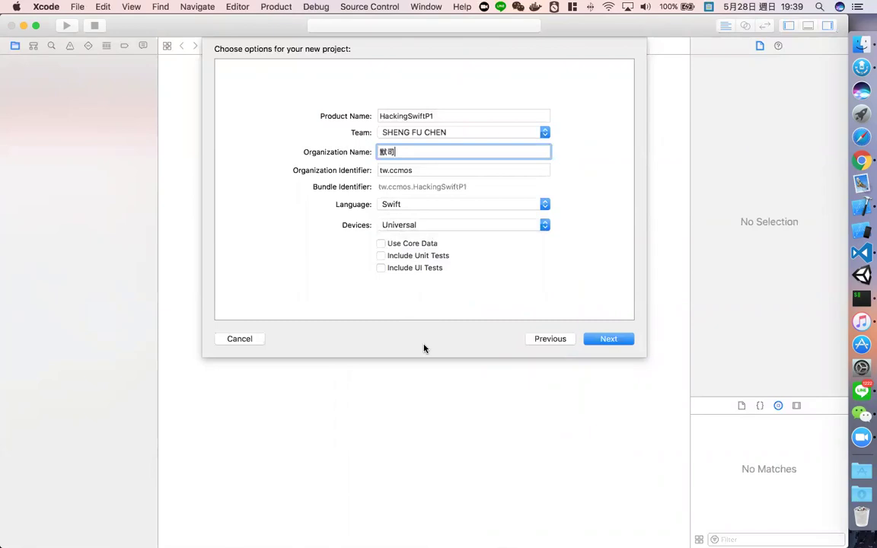
Switch to the Chrome tutorial and examine its note on the Core Data, Unit Tests and UI Tests checkboxes against the sample options
key("super+Tab")
scroll(445, 343, "down", 3)
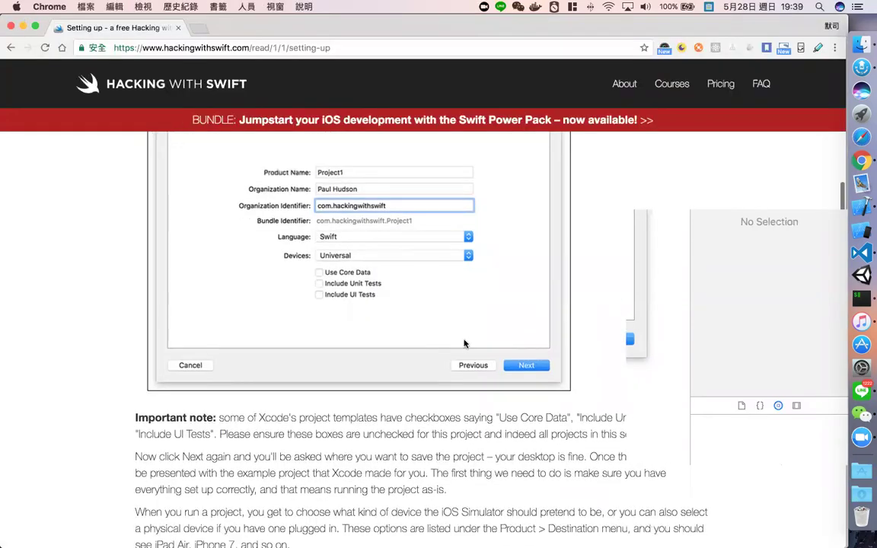
scroll(466, 343, "down", 5)
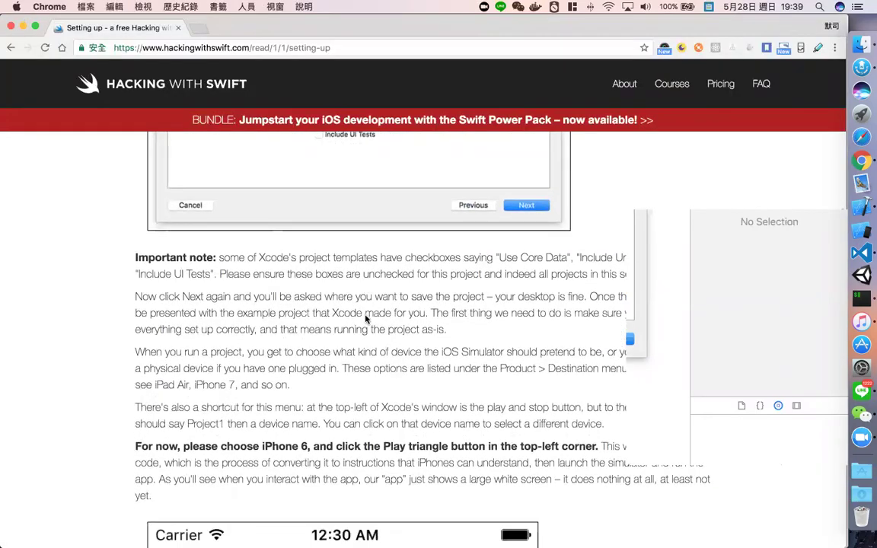
scroll(365, 320, "down", 1)
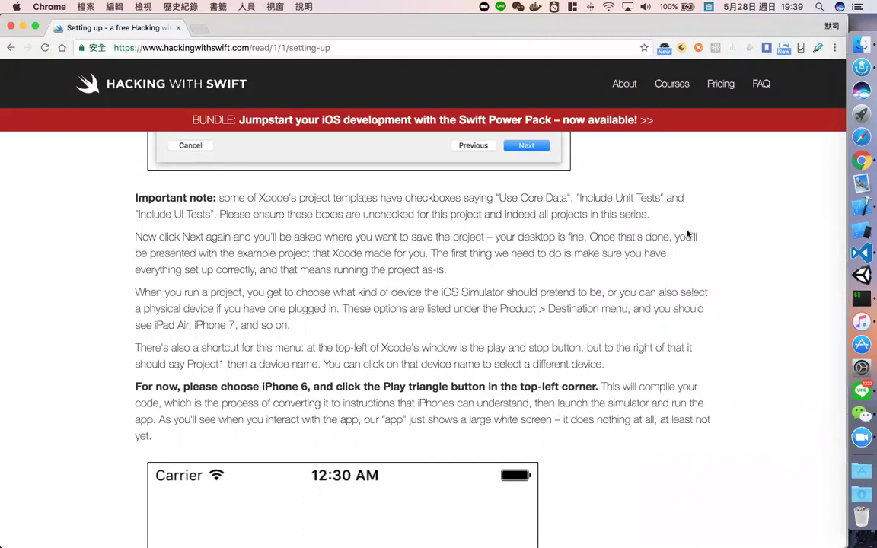
scroll(498, 217, "up", 1)
scroll(499, 217, "down", 1)
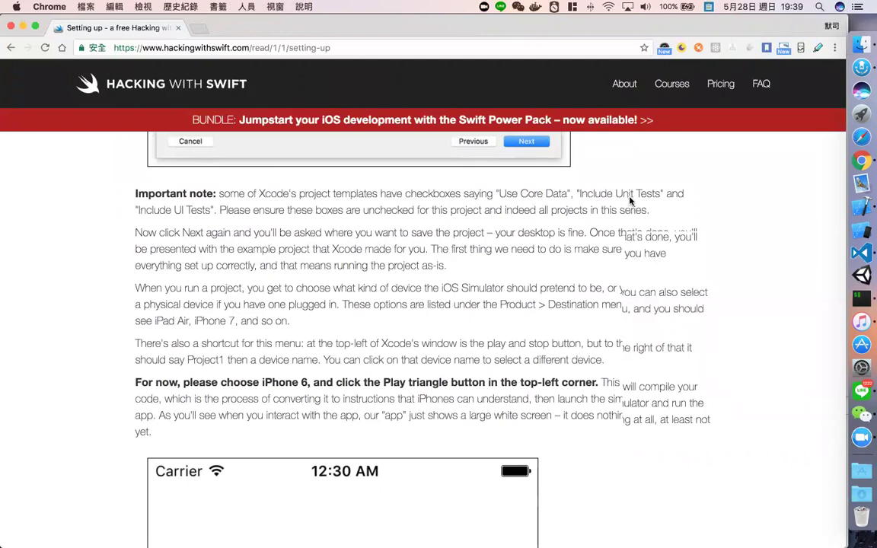
scroll(203, 207, "up", 5)
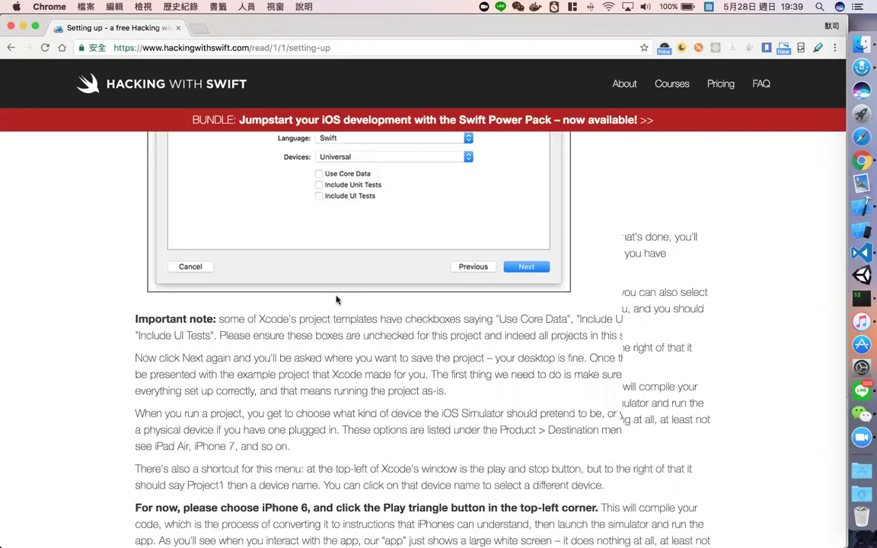
scroll(375, 218, "up", 3)
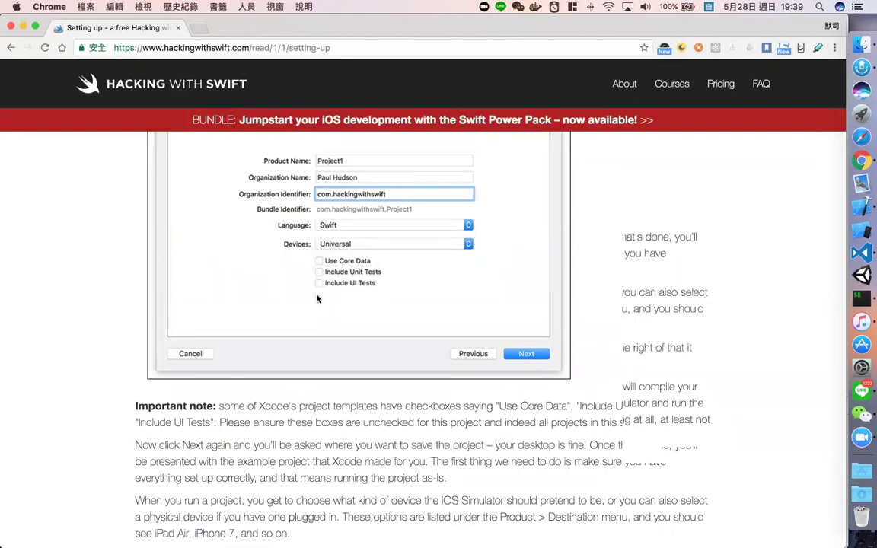
scroll(322, 285, "down", 2)
scroll(332, 252, "up", 1)
scroll(332, 252, "up", 2)
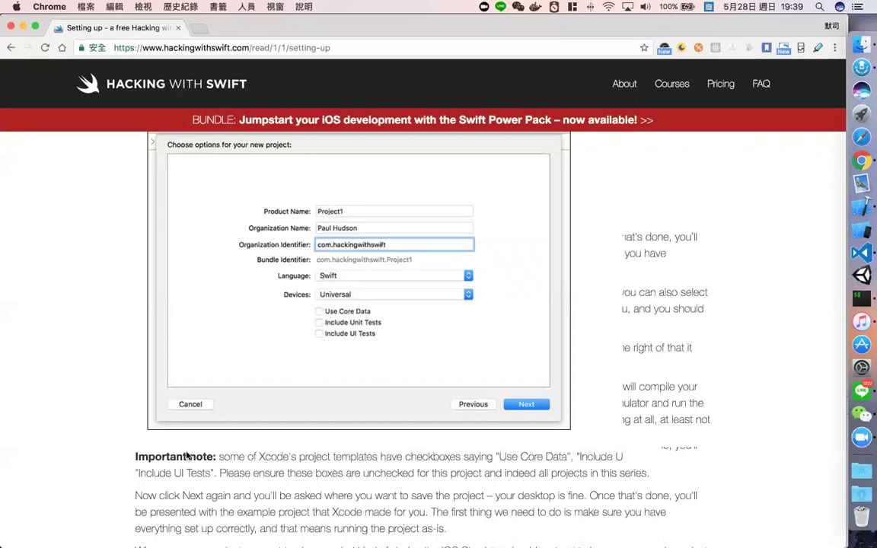
Read the tutorial's instructions on saving the project, choosing a simulator device and running the app
scroll(403, 386, "down", 5)
scroll(402, 387, "down", 4)
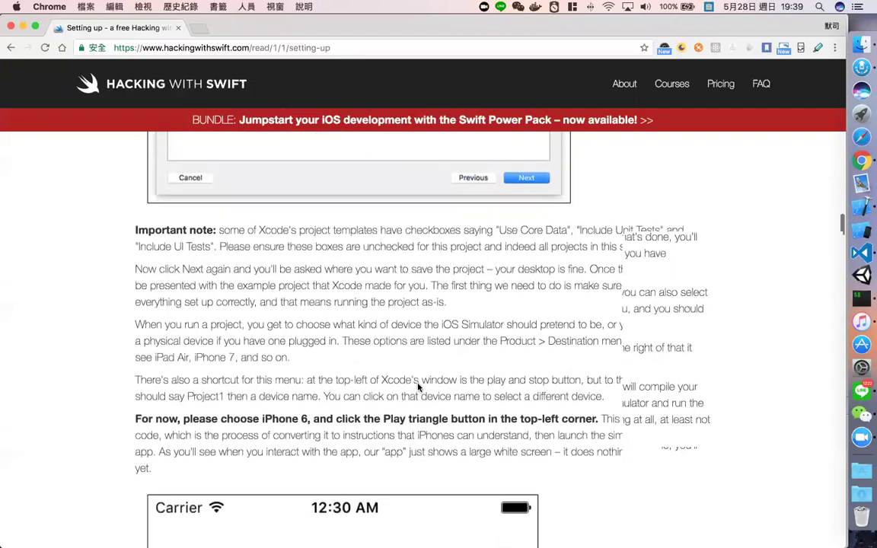
scroll(437, 386, "down", 2)
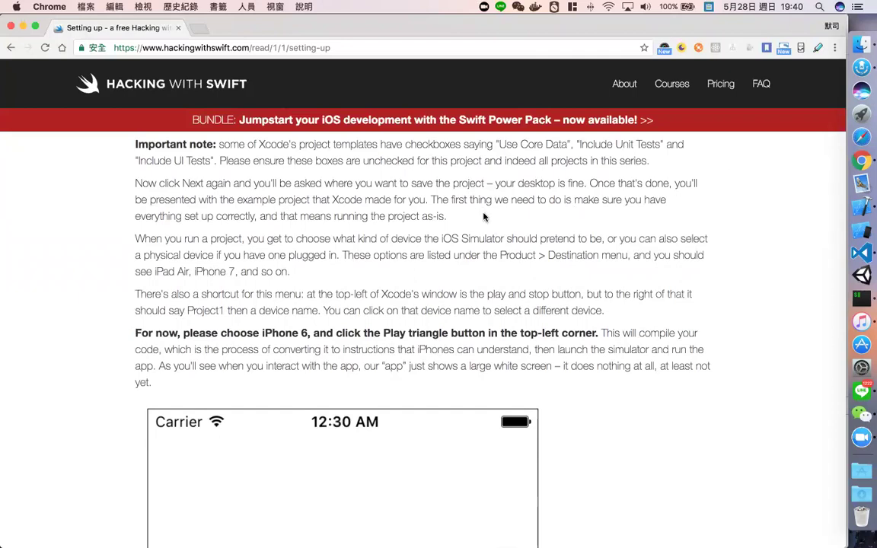
scroll(480, 219, "down", 1)
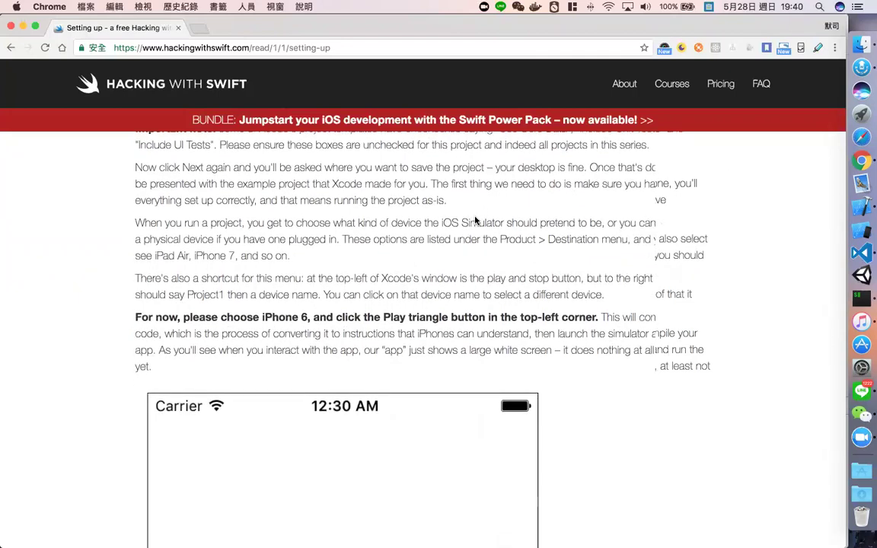
scroll(475, 220, "down", 10)
Return to Xcode, accept the project options and review the iOS folder's contents in the save dialog
key("super+Tab")
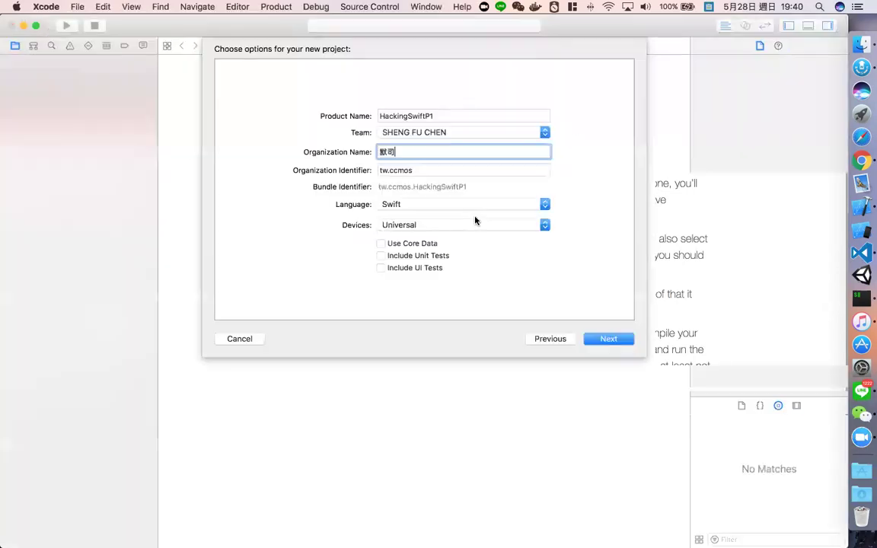
left_click(608, 340)
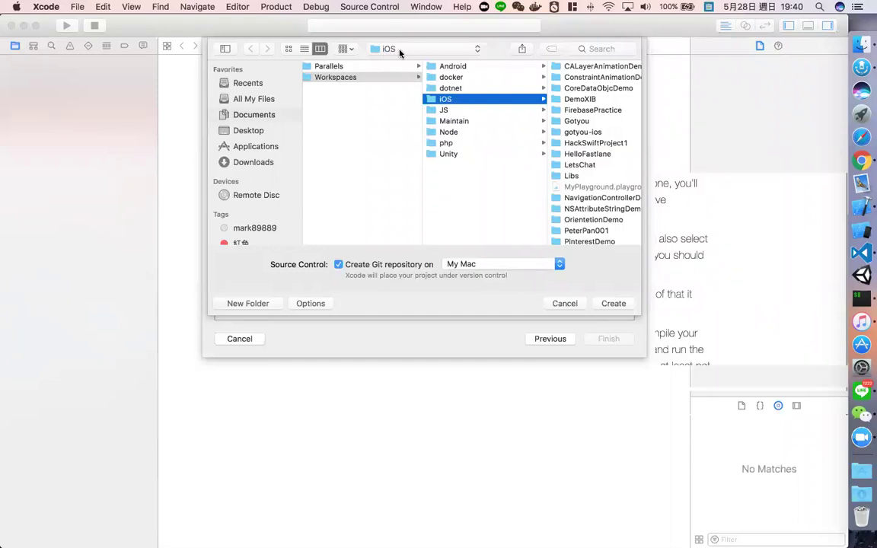
scroll(377, 127, "left", 2)
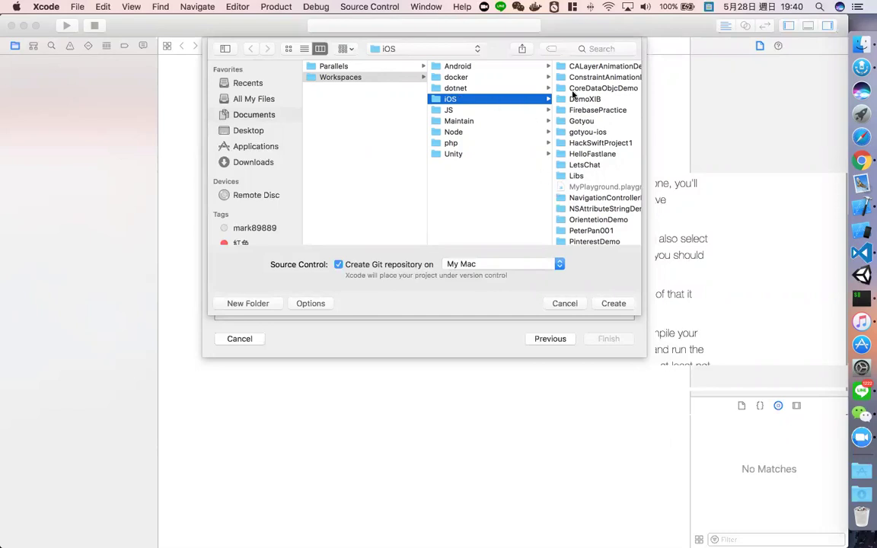
scroll(601, 138, "down", 3)
scroll(601, 139, "up", 3)
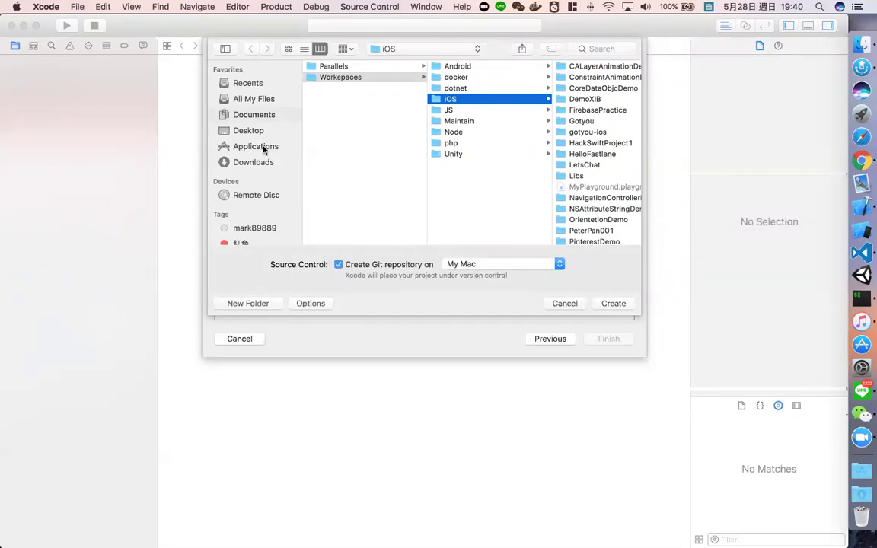
Browse through the home folder to Documents and place Documents below Desktop among the Favorites
left_click(254, 115)
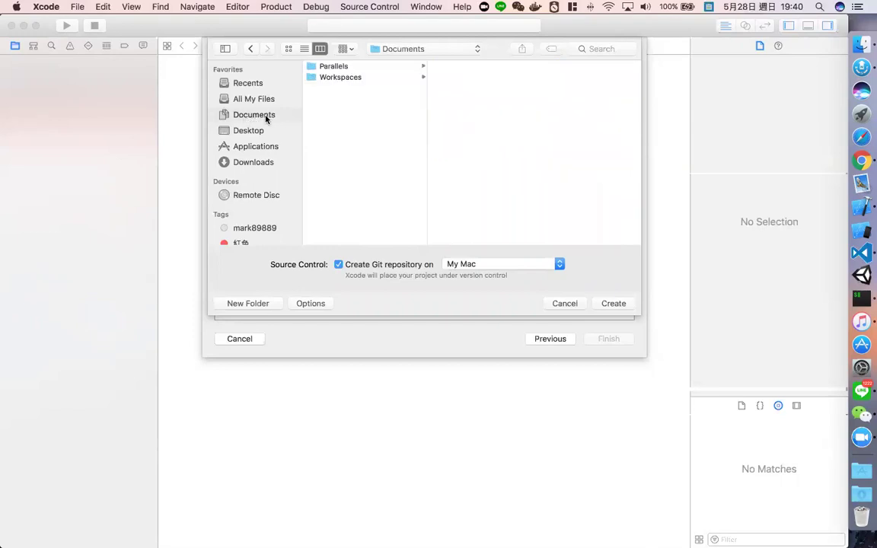
left_click(419, 47)
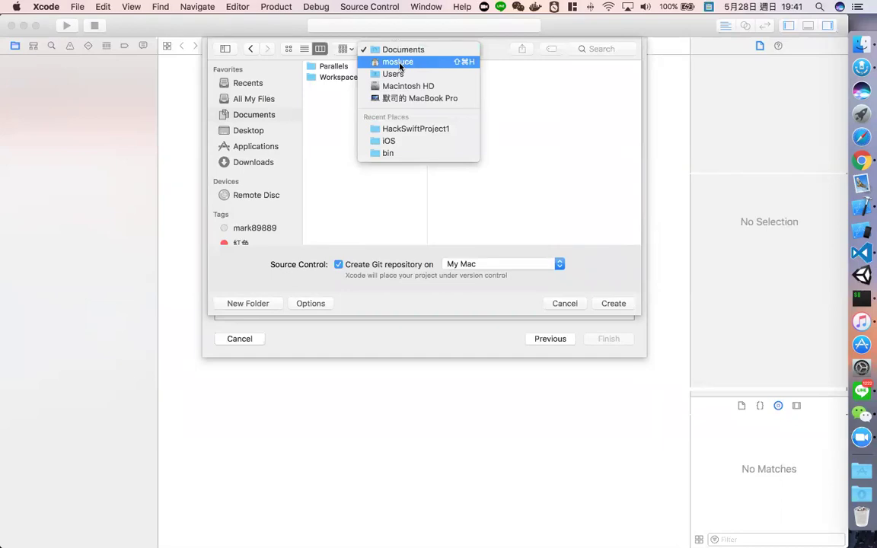
left_click(399, 62)
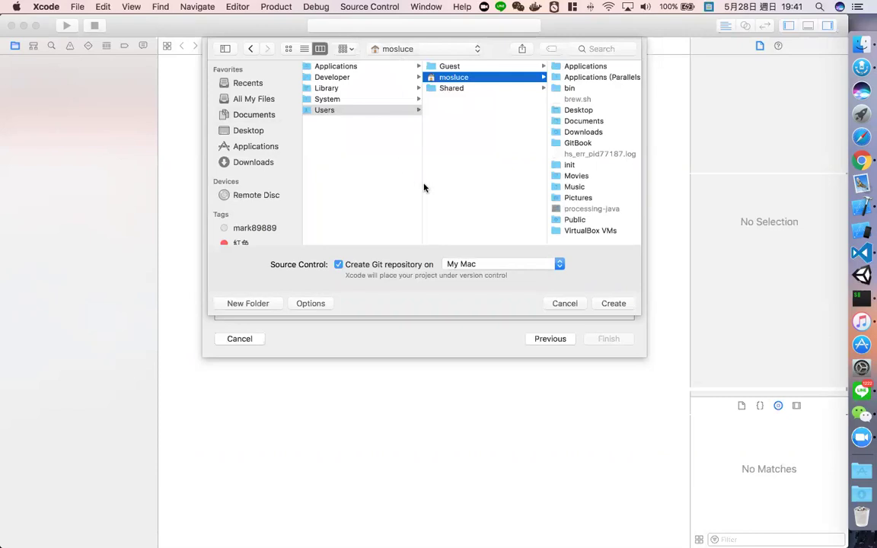
left_click(597, 123)
left_click_drag(388, 114, 265, 123)
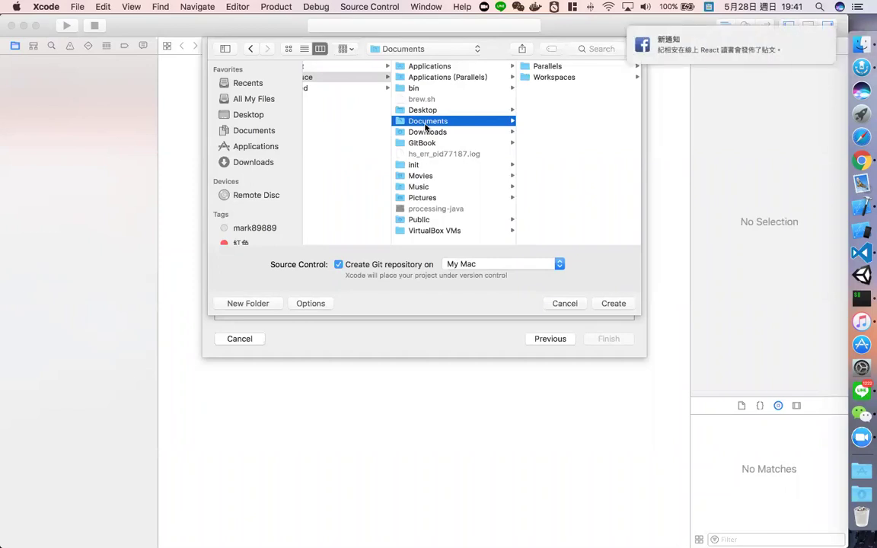
Set the save location to the iOS folder inside Documents > Workspaces
left_click(439, 48)
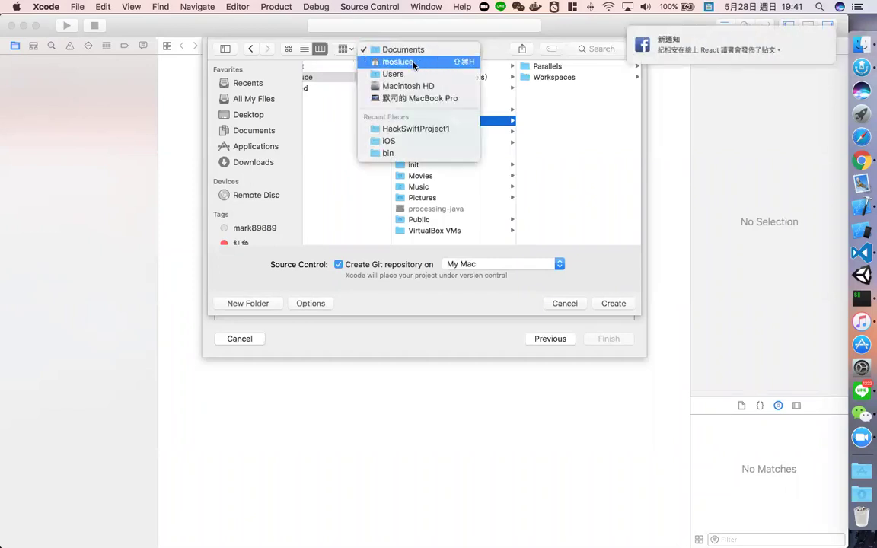
left_click(415, 64)
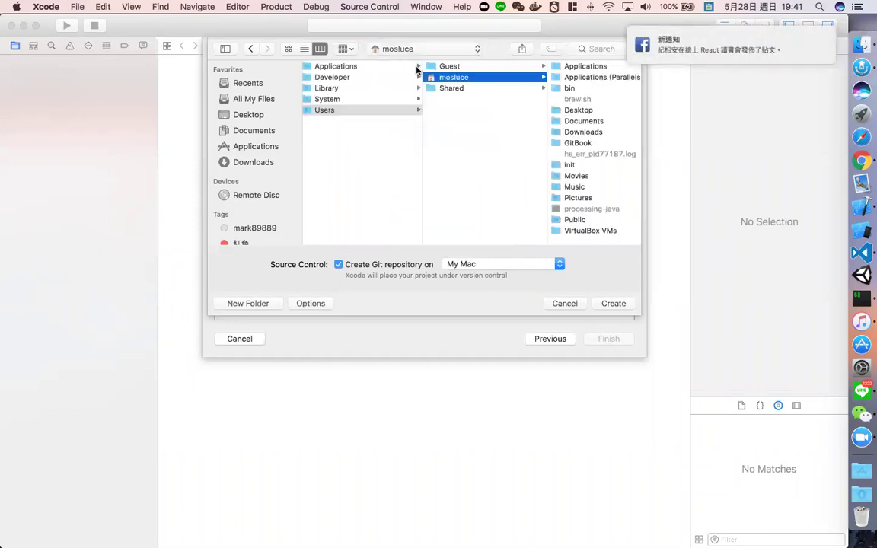
left_click(590, 122)
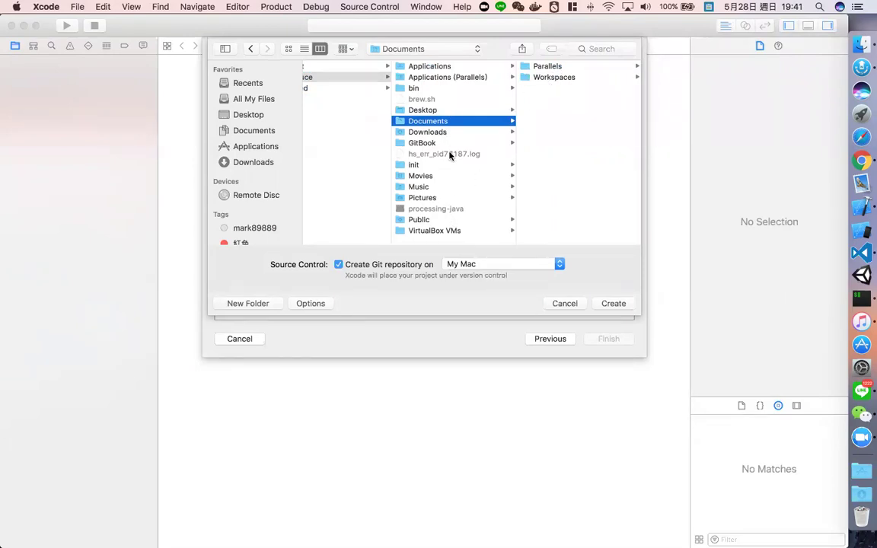
left_click(554, 80)
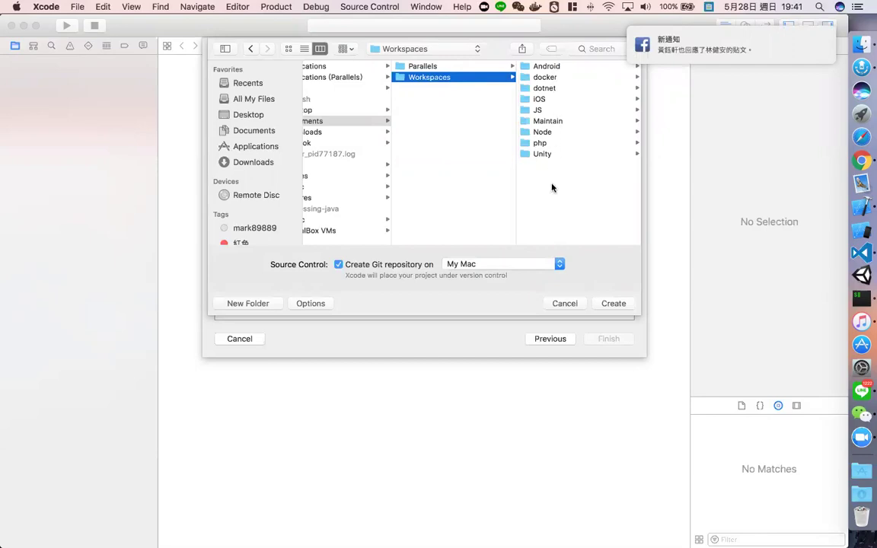
left_click(565, 100)
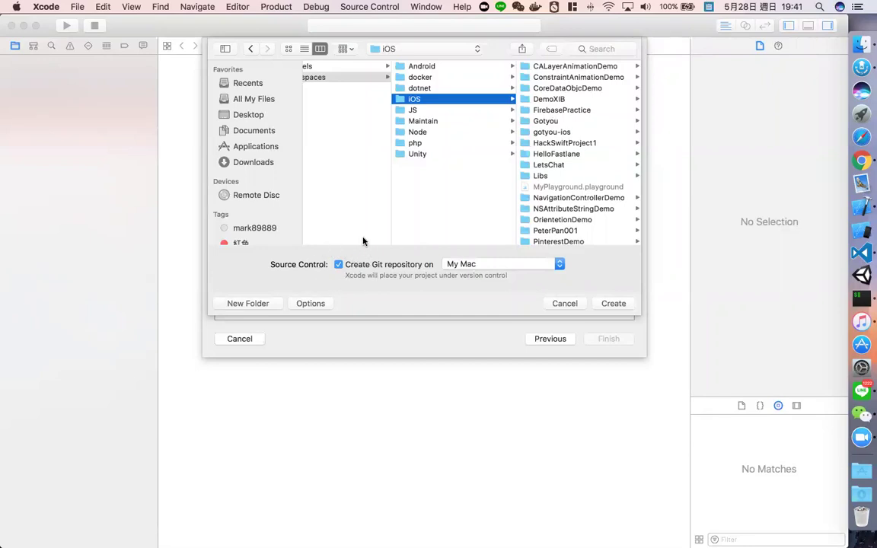
Switch to the Chrome tutorial and reread its passage on saving the project and choosing a simulator device
key("super+Tab")
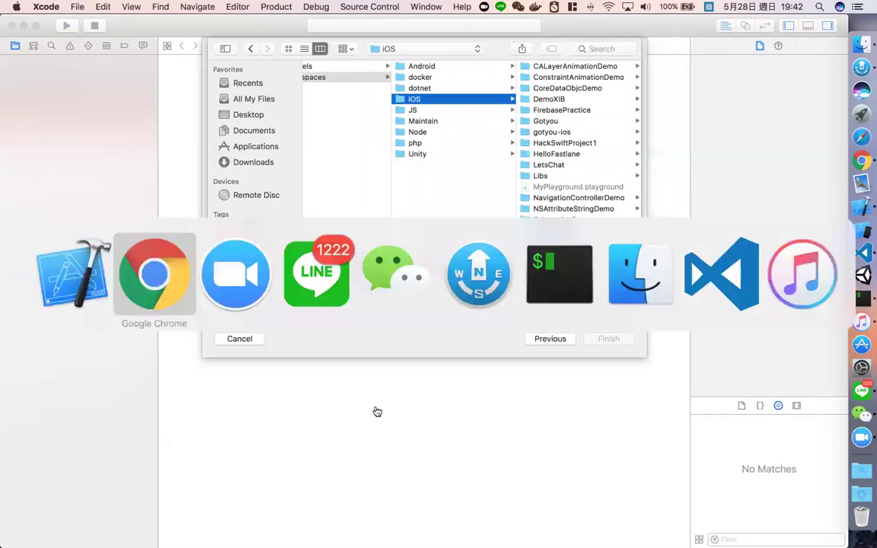
scroll(378, 379, "up", 10)
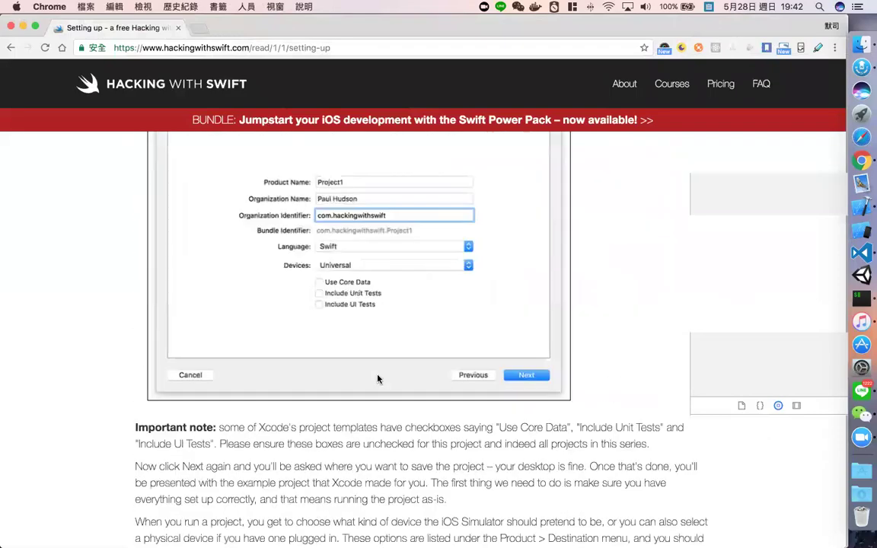
scroll(378, 378, "down", 5)
scroll(378, 378, "up", 2)
scroll(378, 379, "down", 7)
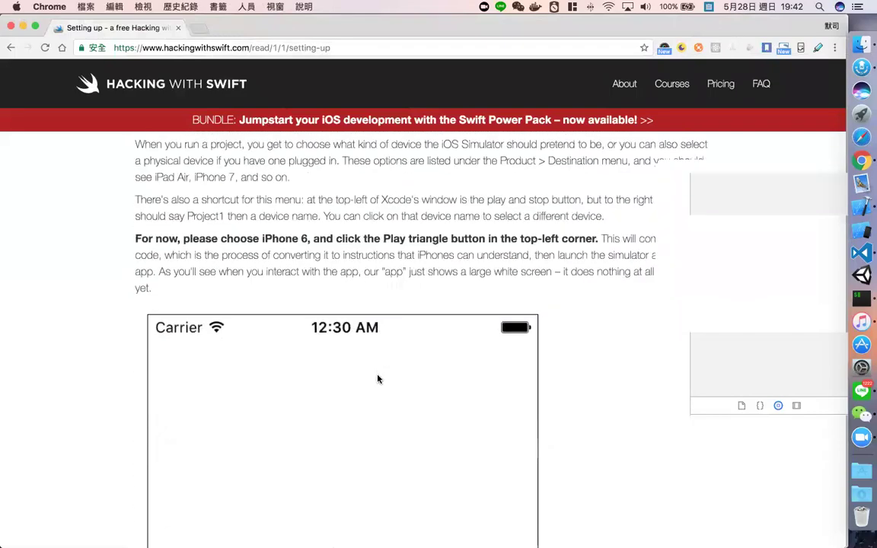
Return to Xcode and create the project in the iOS folder with a Git repository on My Mac
key("super+Tab")
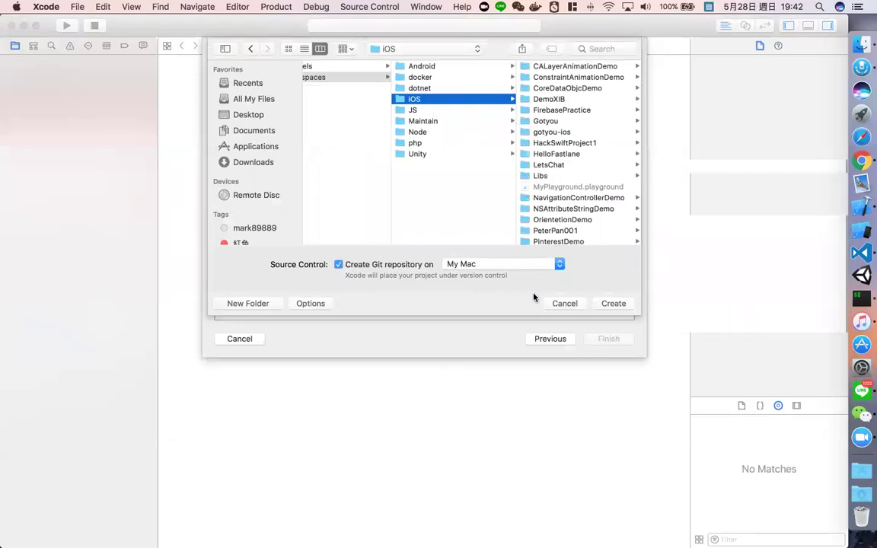
left_click(611, 303)
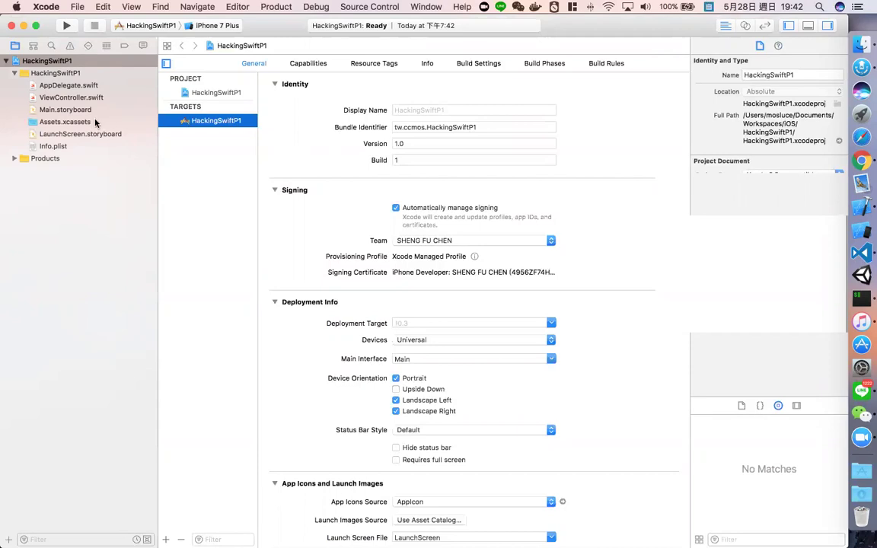
Commit the modified scheme file to the project's Git repository with the message "init project"
left_click(377, 9)
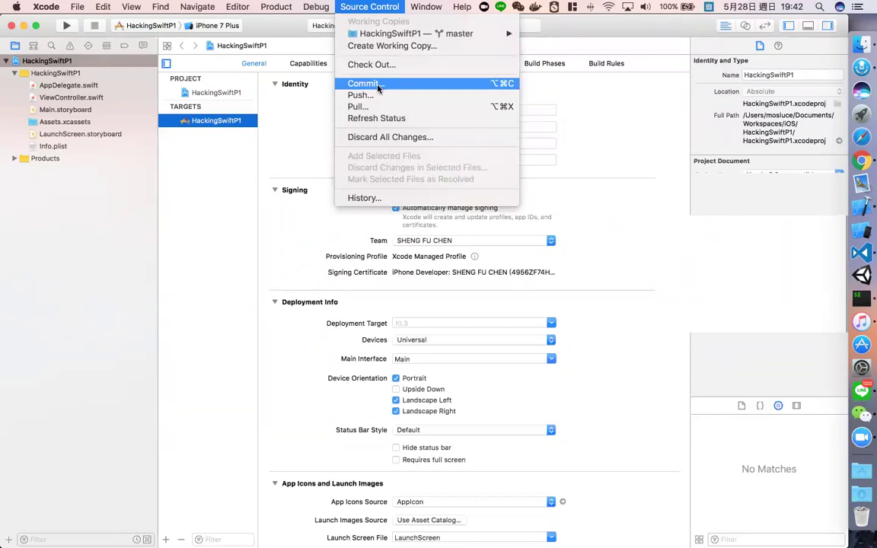
left_click(429, 89)
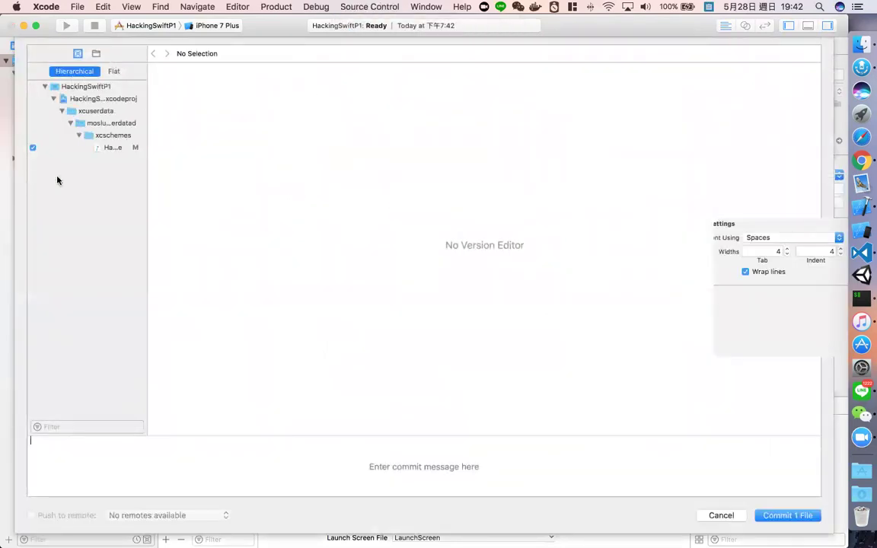
left_click(242, 478)
type("init project")
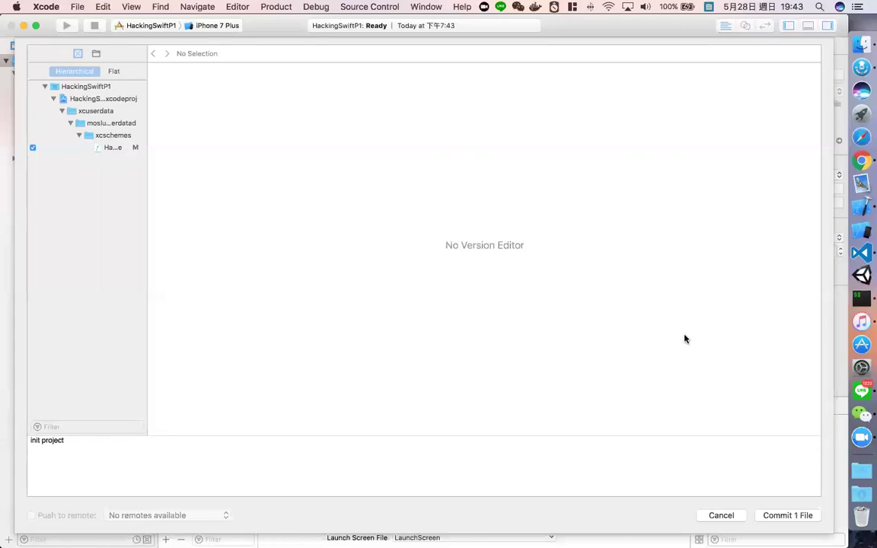
left_click(706, 515)
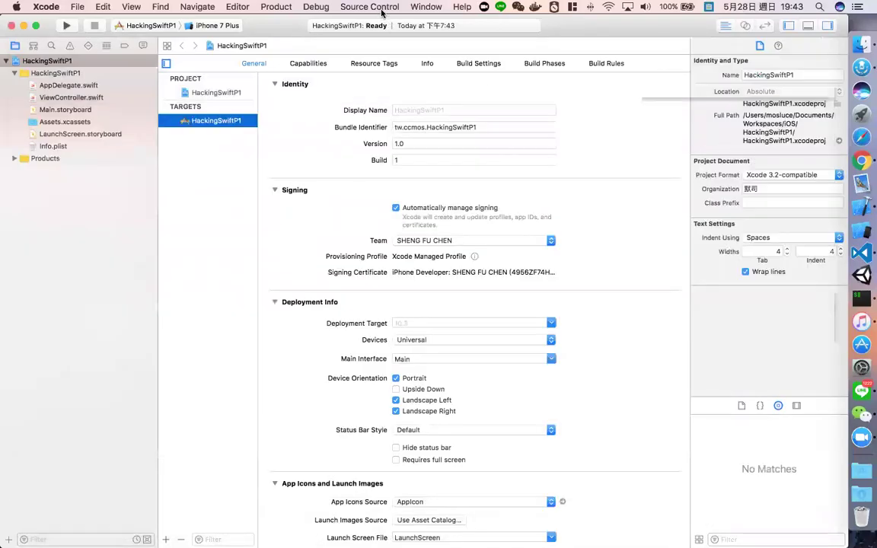
left_click(383, 7)
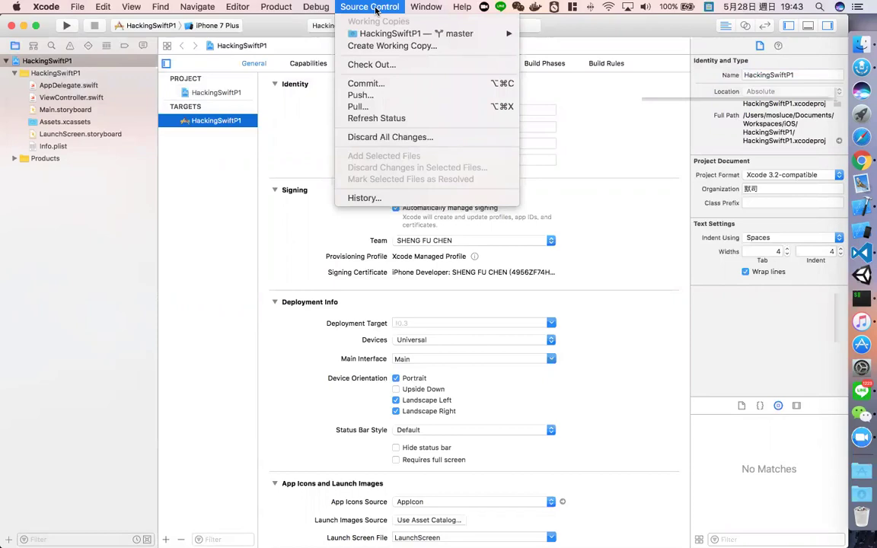
left_click(373, 84)
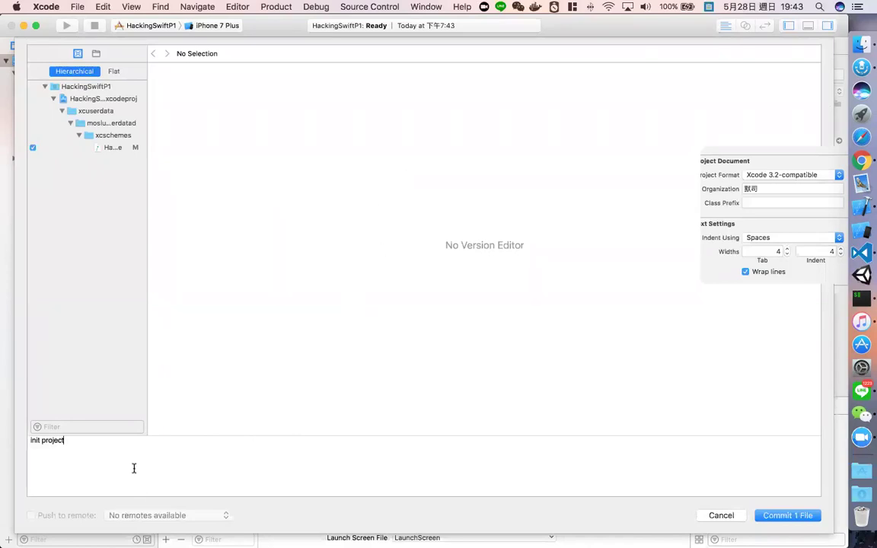
left_click(796, 522)
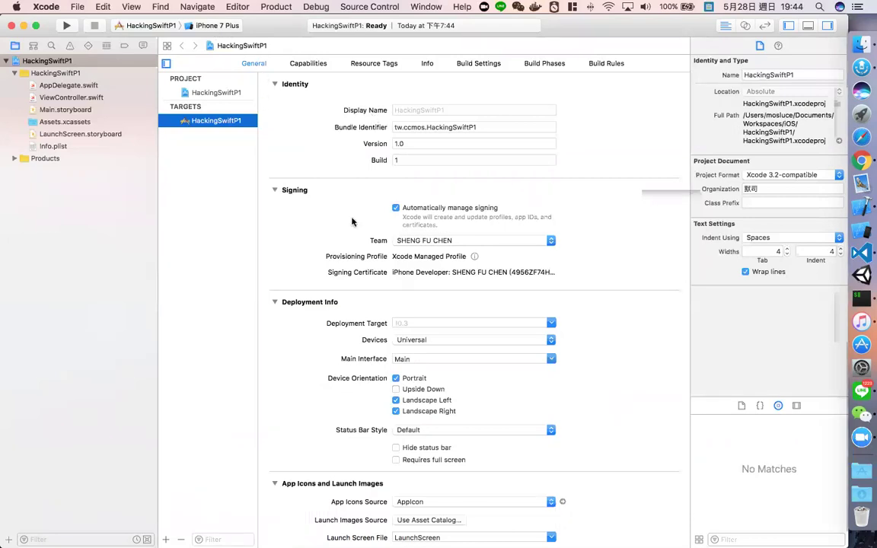
Switch to the Chrome tutorial and highlight the paragraphs from the Important note through the device selection shortcut
key("super+Tab")
scroll(401, 243, "up", 5)
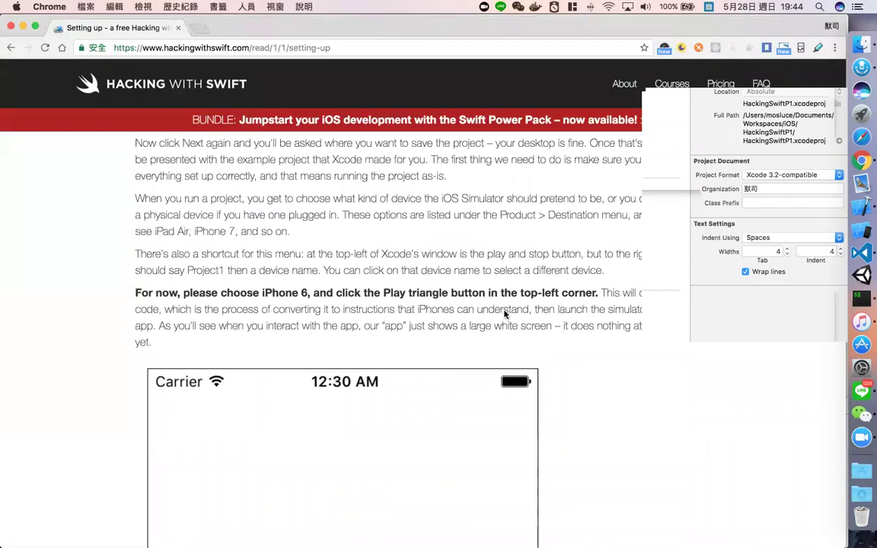
scroll(504, 313, "up", 2)
scroll(504, 313, "up", 3)
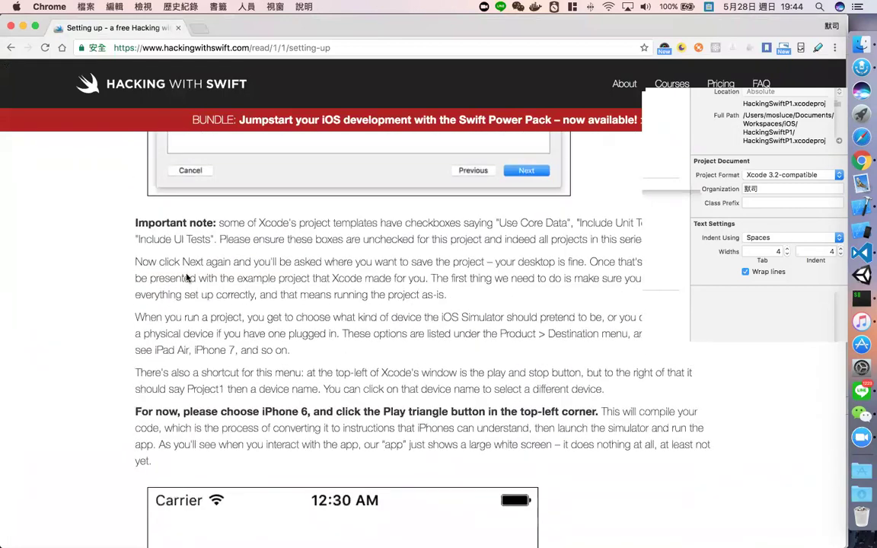
left_click_drag(135, 222, 618, 398)
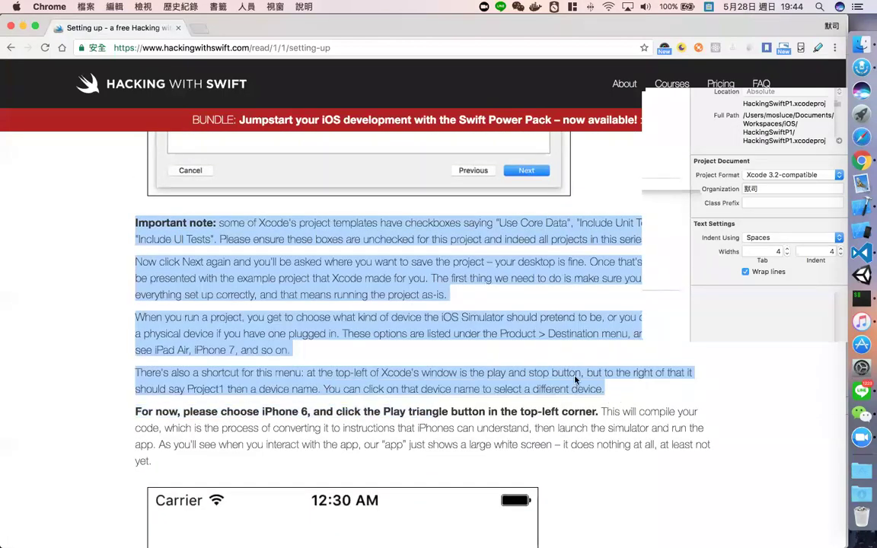
Return to Xcode and review the list of available devices and iOS simulators for running the project
key("super+Tab")
left_click(209, 26)
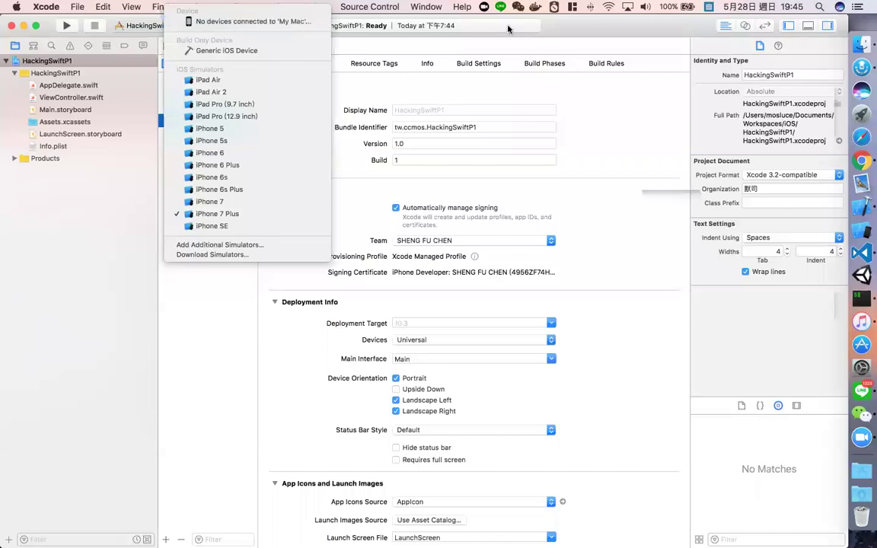
left_click(459, 27)
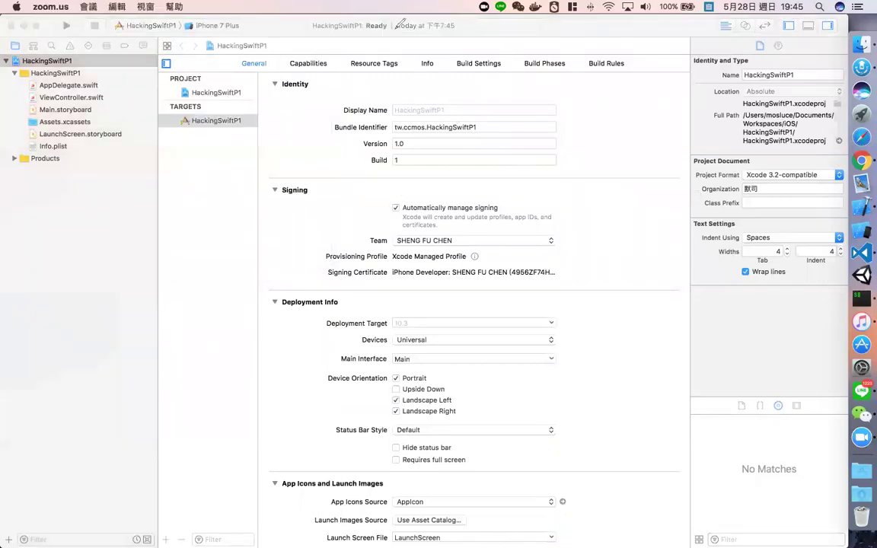
Circle Xcode's build status display with the Zoom annotation pen
mouse_move(558, 33)
left_mouse_down()
mouse_move(333, 31)
mouse_move(303, 16)
left_mouse_up()
left_click_drag(420, 11, 556, 30)
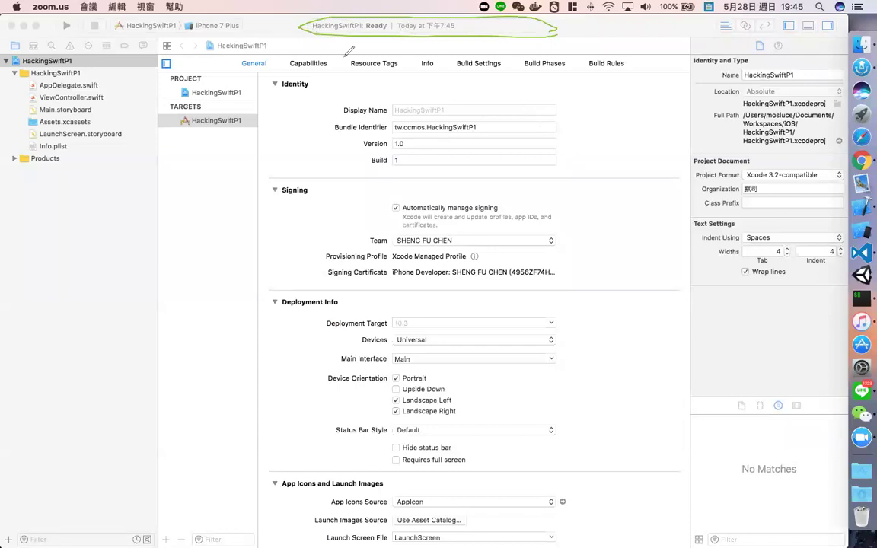
left_click_drag(515, 31, 515, 61)
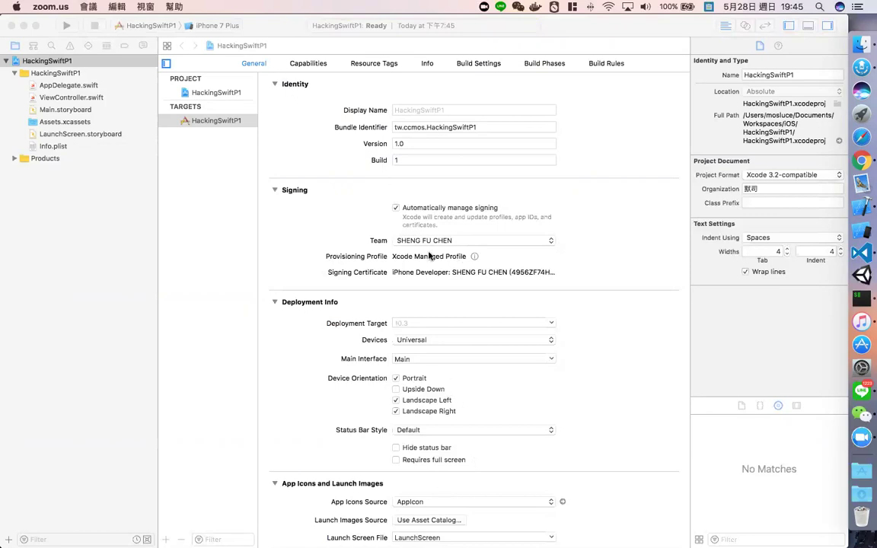
Choose the connected iPhone7 as the run destination, and switch the destination to the iPhone 6s simulator
left_click(219, 25)
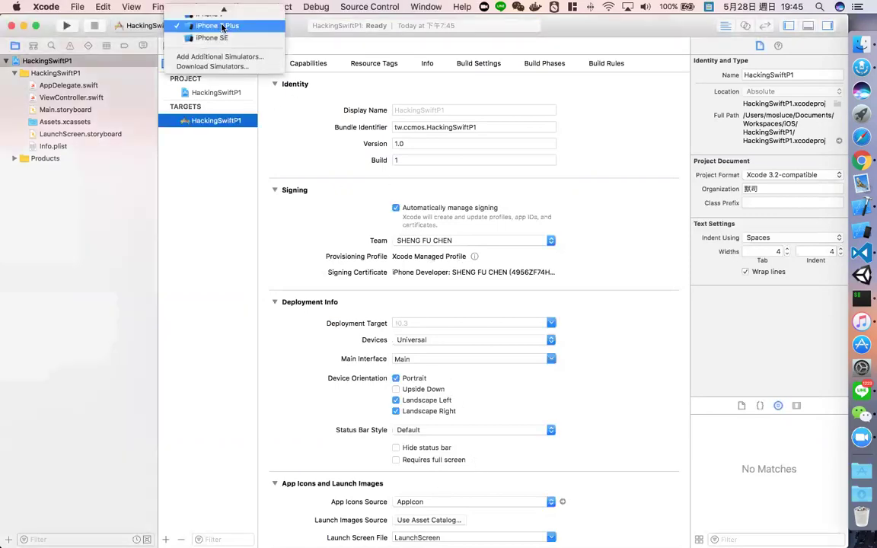
scroll(222, 28, "up", 5)
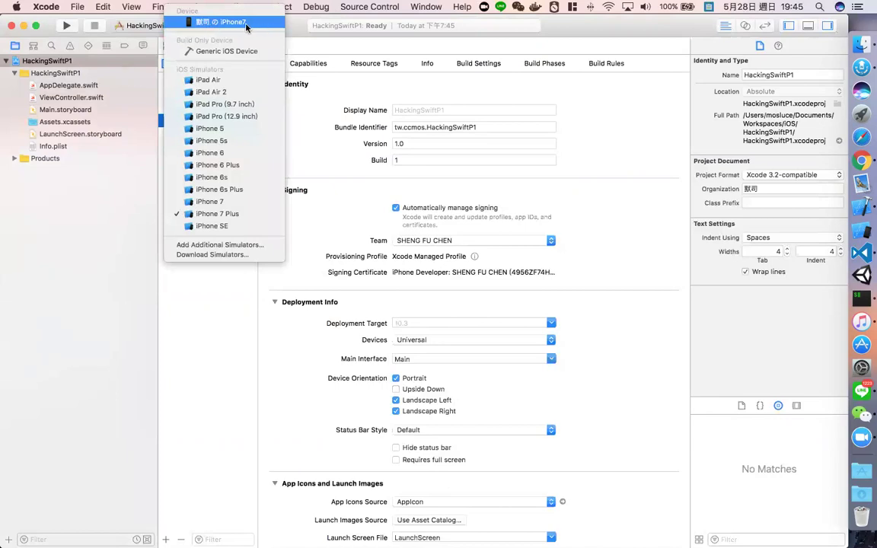
left_click(245, 23)
left_click(247, 26)
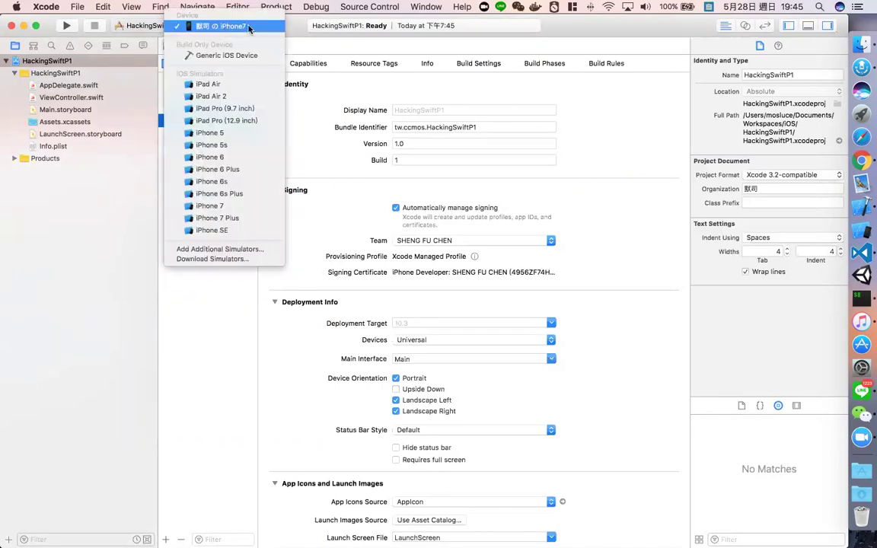
left_click(236, 181)
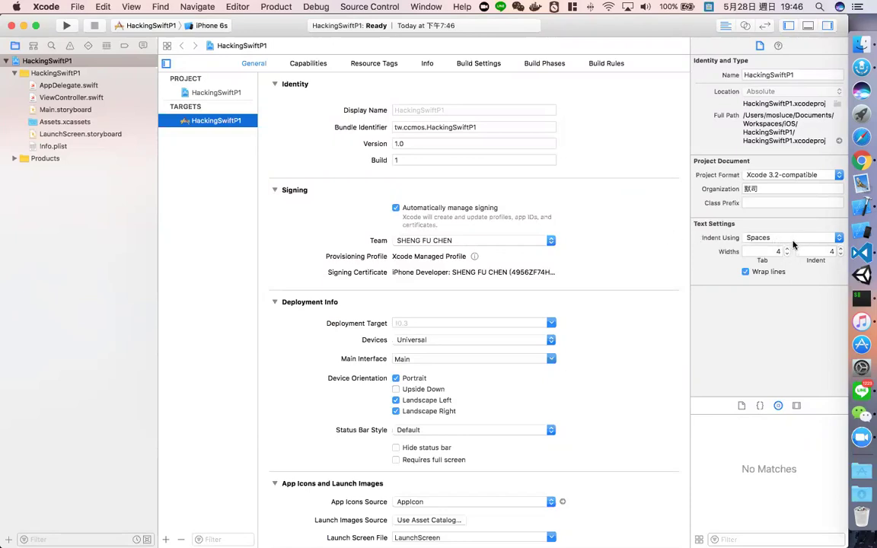
Check the Mac's memory specification in the system overview and close that window
left_click(16, 8)
left_click(30, 22)
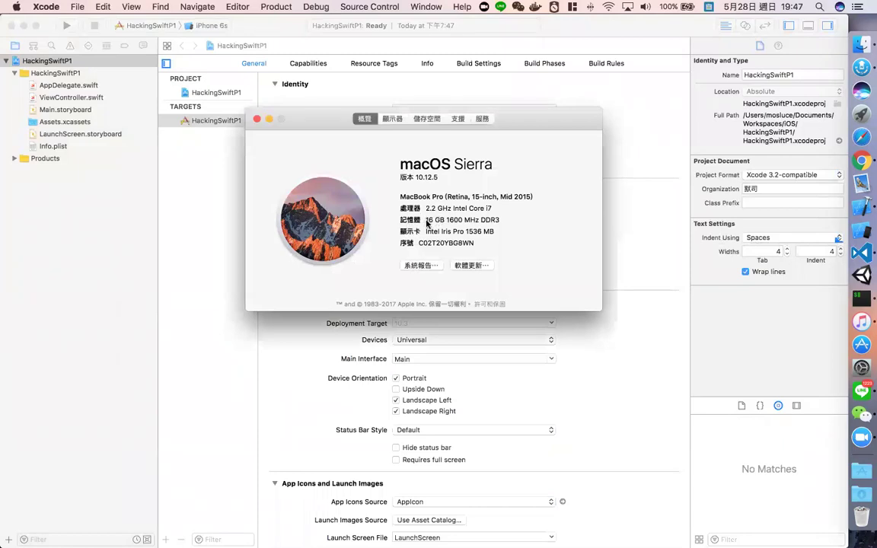
left_click_drag(426, 220, 524, 221)
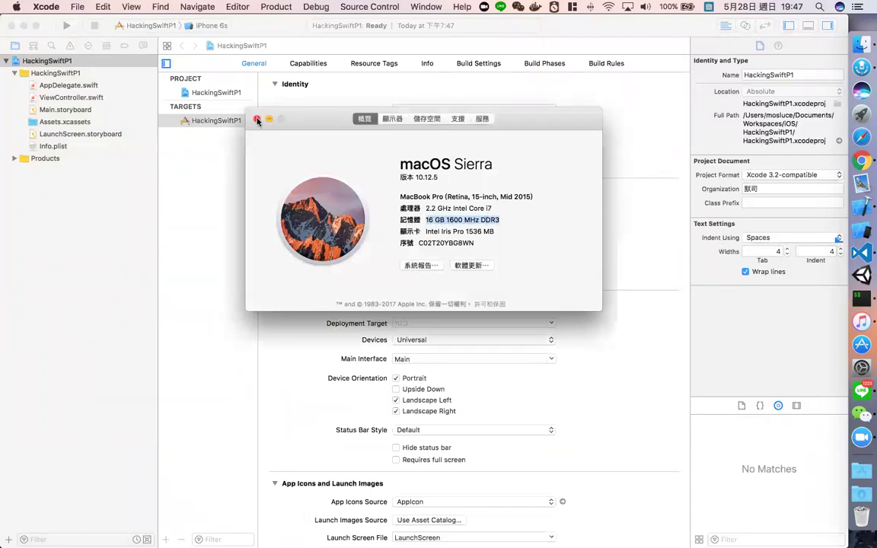
left_click(231, 107)
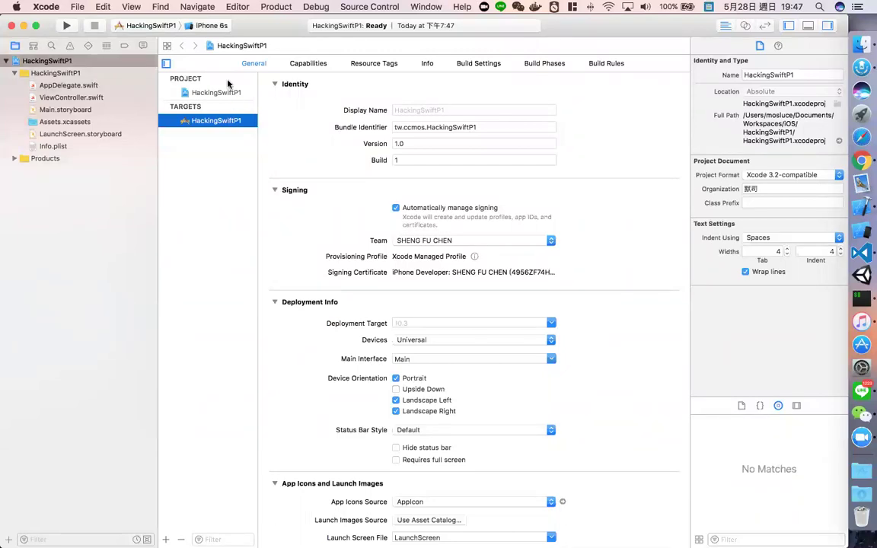
Run HackingSwiftP1 on the iPhone 6s simulator and reposition the simulator window
left_click(204, 25)
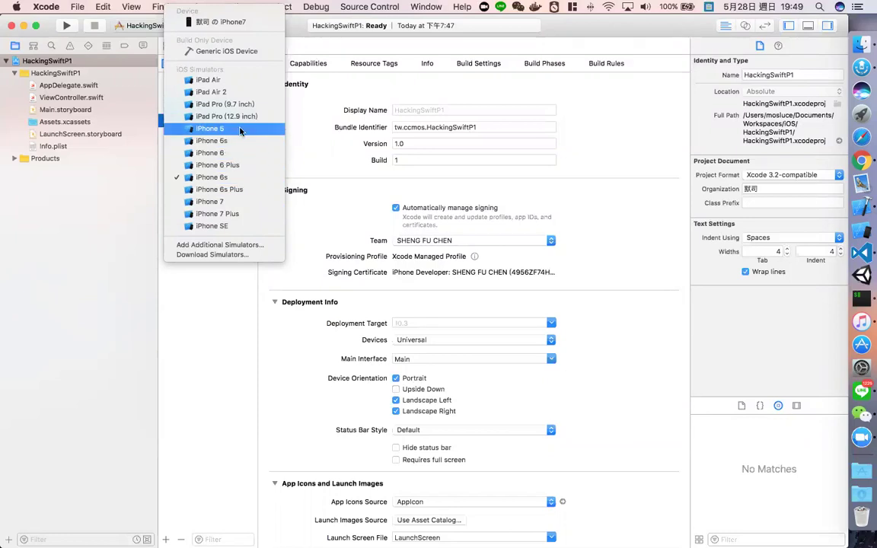
left_click(234, 182)
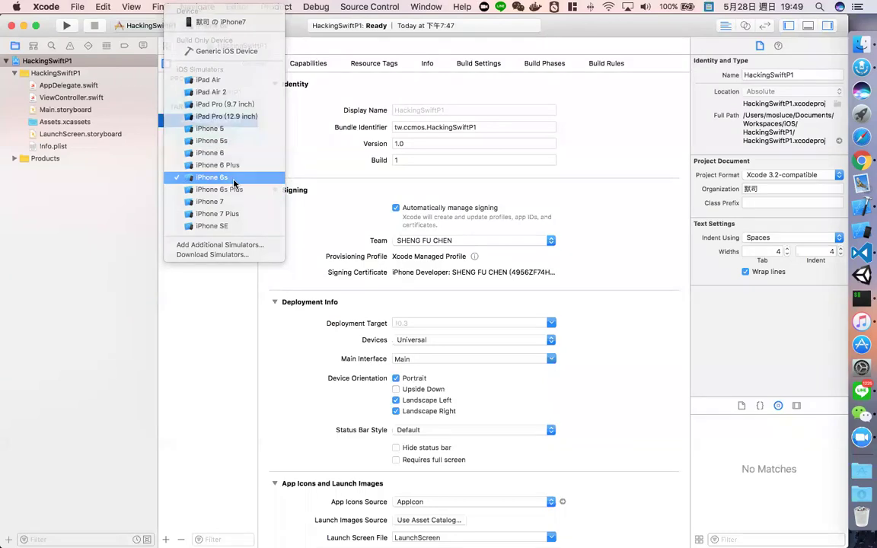
left_click(66, 26)
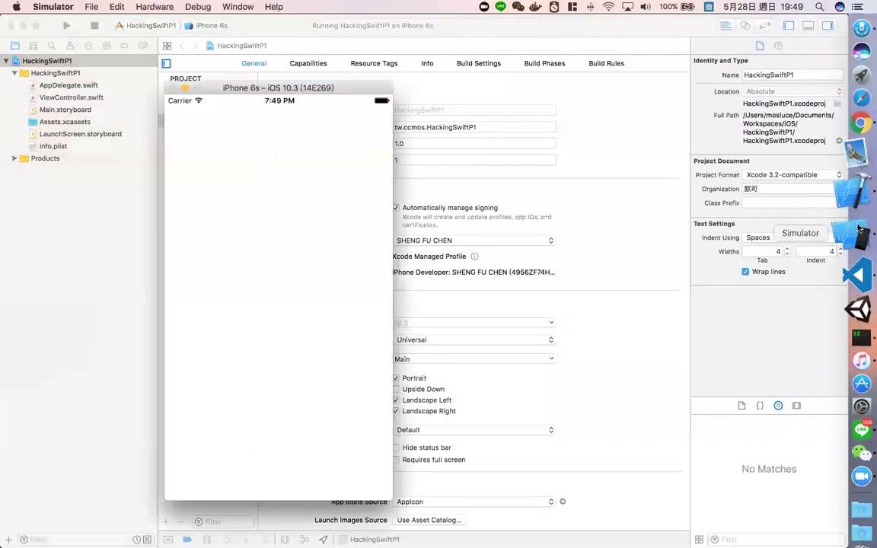
left_click_drag(327, 91, 345, 78)
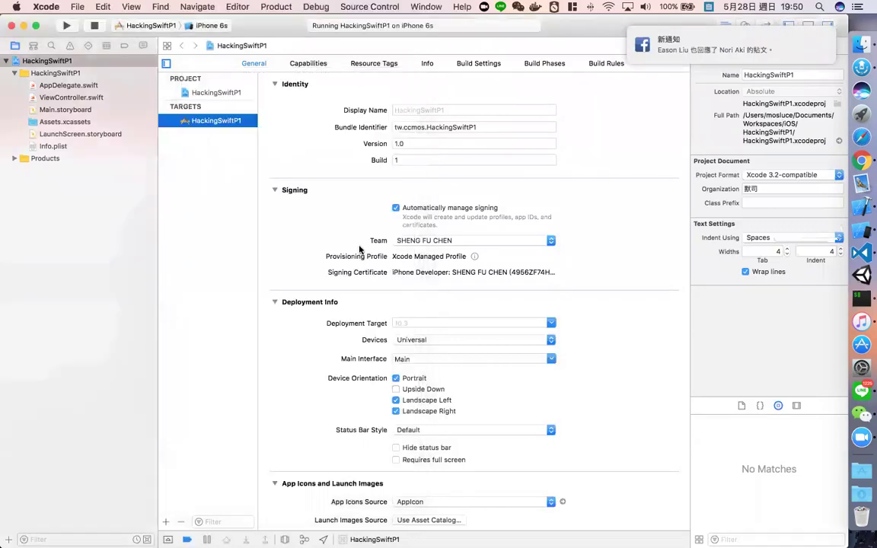
Switch to Chrome and read the Hacking with Swift setup page from choosing a simulator to the tips for running and stopping projects
key("super+Tab")
key("super+Tab")
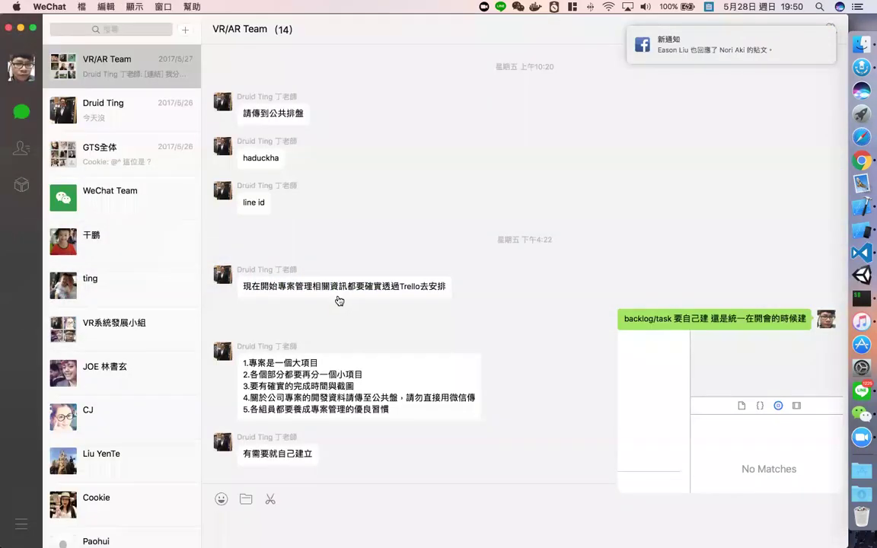
key("super+Tab")
left_click(367, 307)
scroll(371, 308, "down", 5)
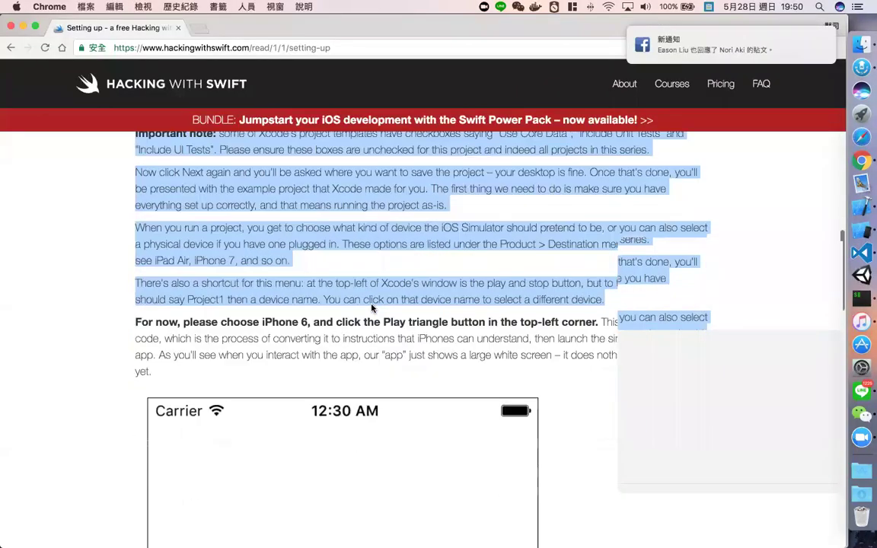
scroll(371, 308, "up", 1)
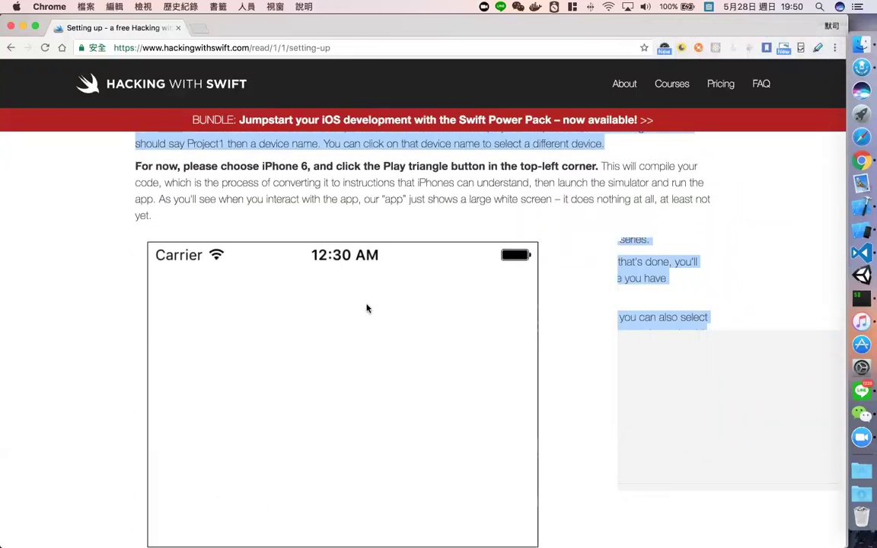
scroll(367, 308, "down", 8)
scroll(367, 307, "down", 2)
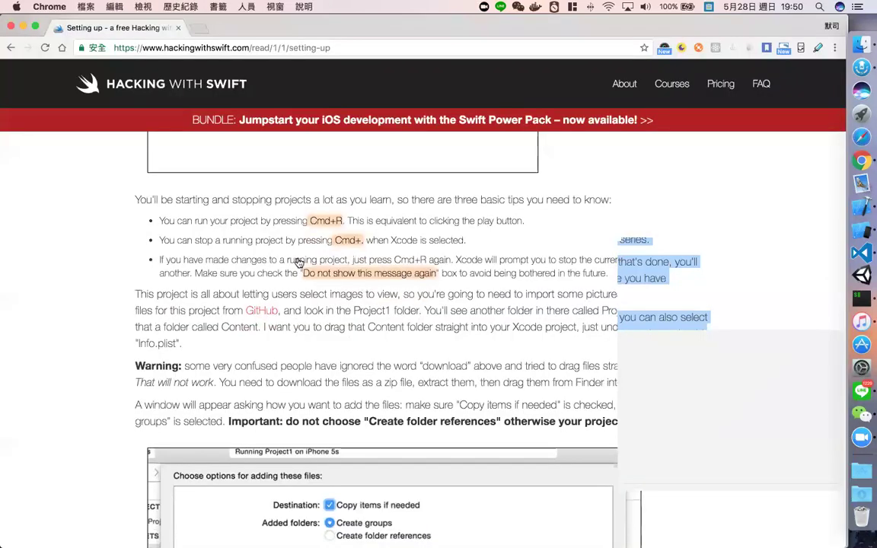
Switch to Xcode, run HackingSwiftP1 again on the iPhone 6s simulator and bring the Xcode window back to the front
key("super+Tab")
key("Tab")
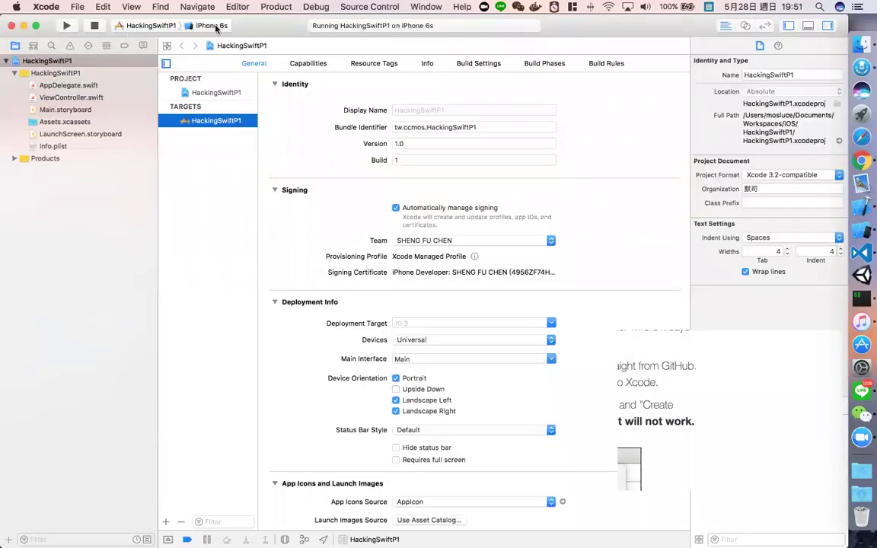
key("super+r")
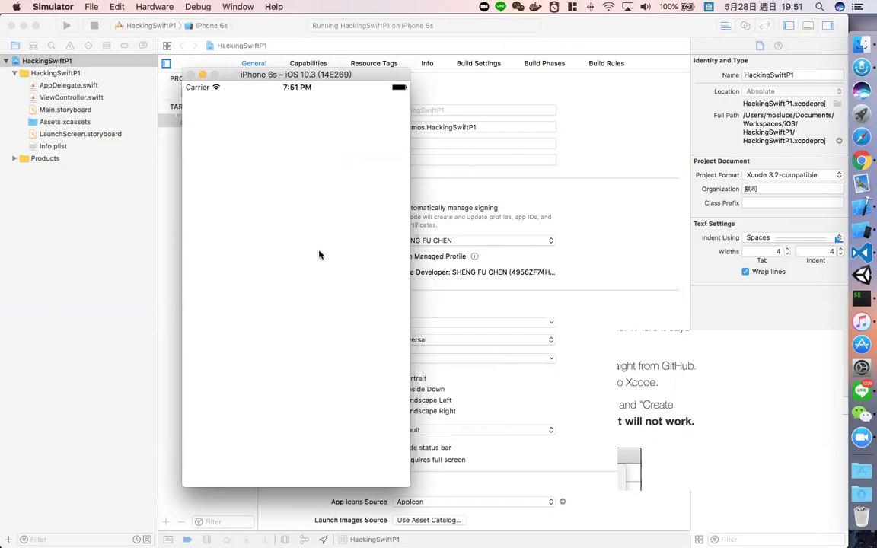
left_click(534, 34)
Return to the tutorial in Chrome and review the run and stop tips and the instructions for importing the Content folder from GitHub
key("super+Tab")
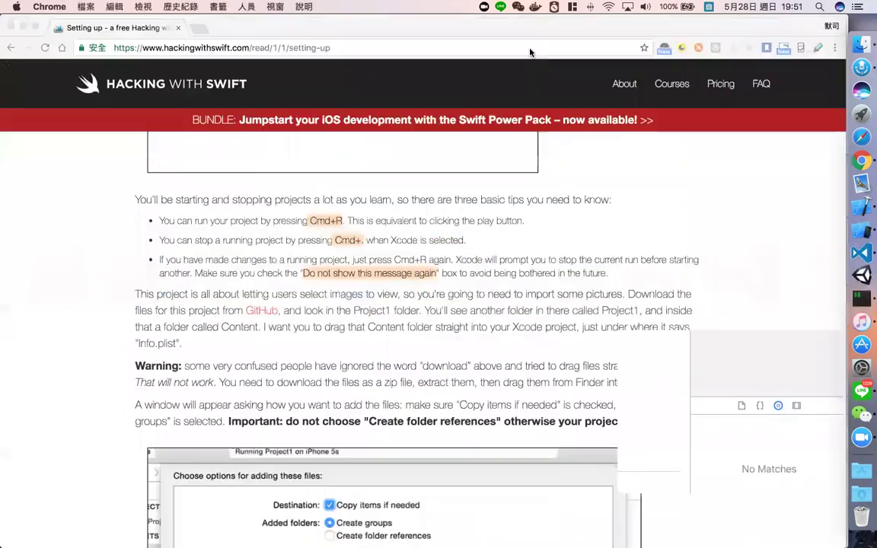
scroll(464, 261, "up", 3)
scroll(465, 262, "down", 6)
scroll(465, 263, "down", 2)
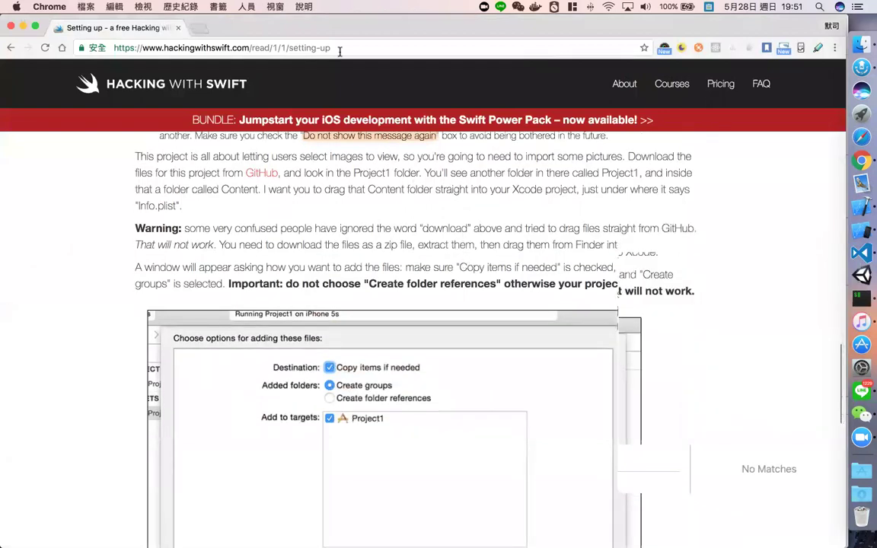
left_click(339, 48)
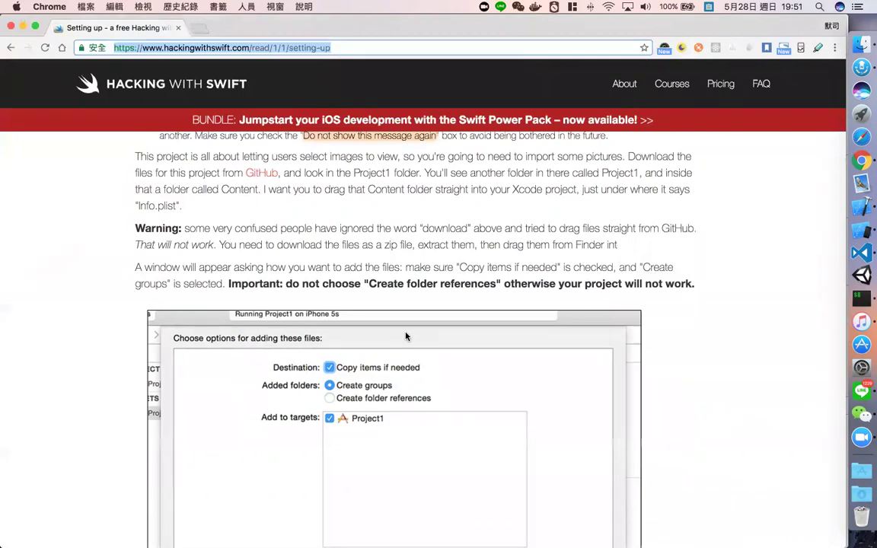
scroll(406, 337, "up", 2)
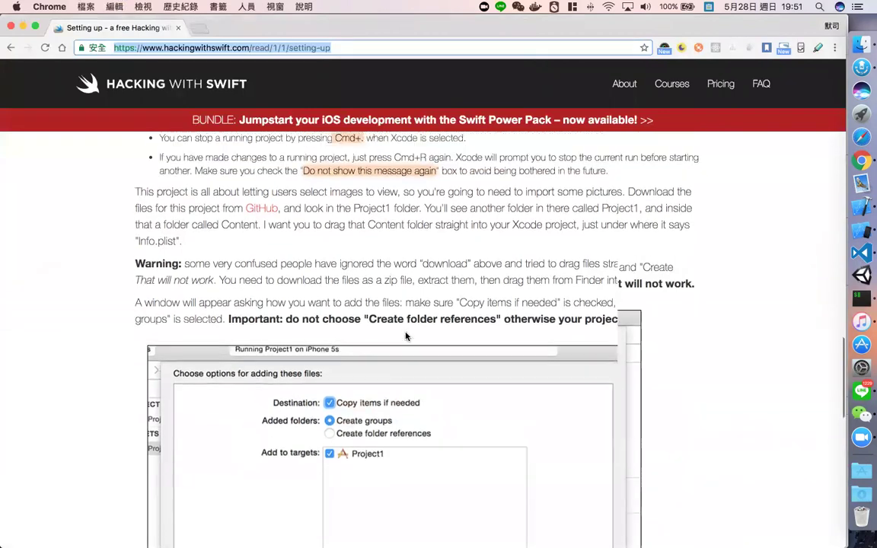
scroll(406, 337, "up", 3)
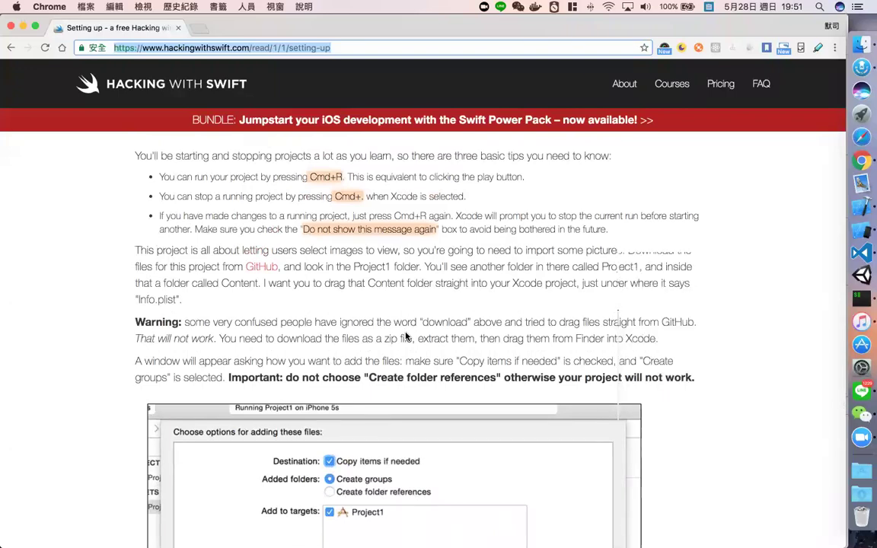
scroll(406, 336, "up", 3)
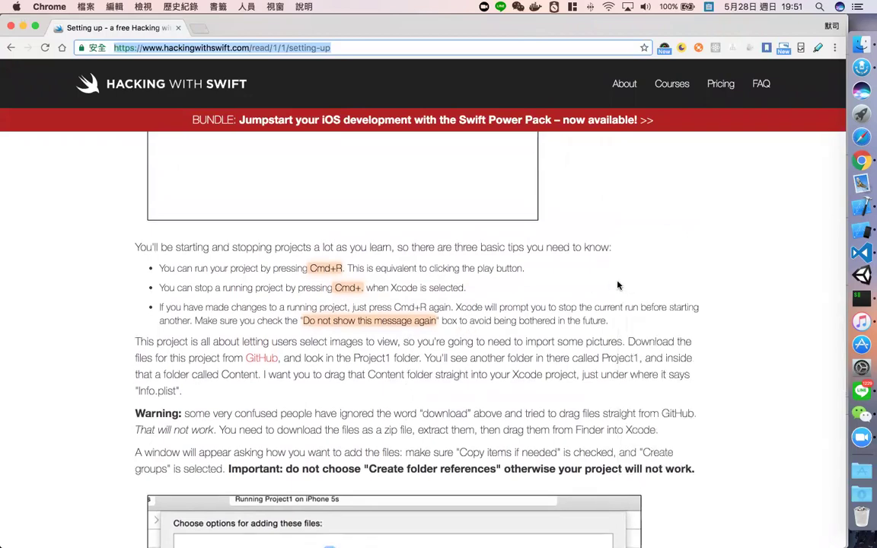
left_click(558, 306)
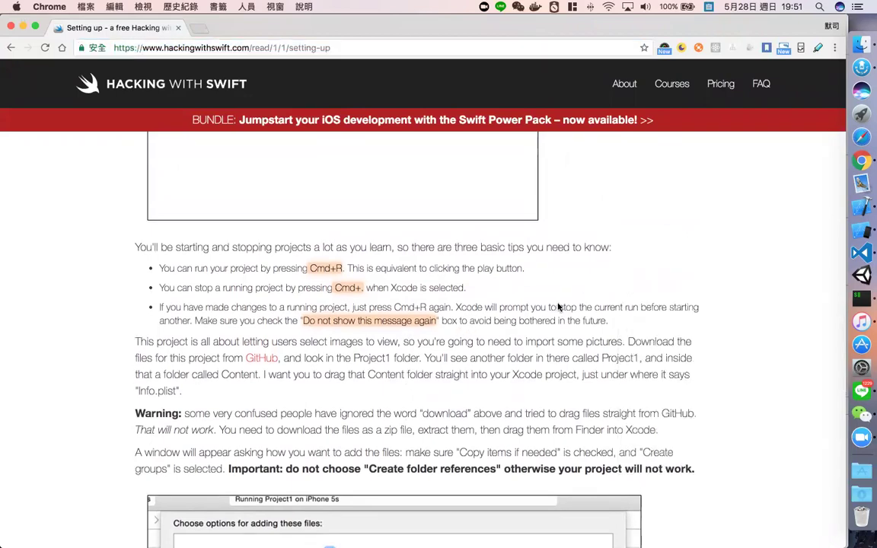